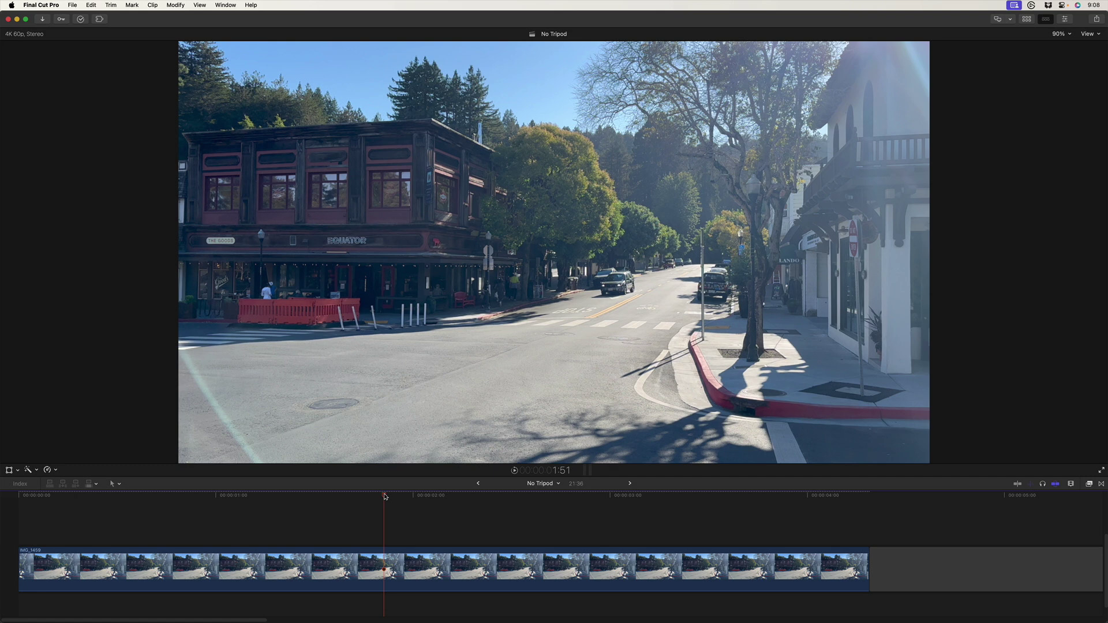
Step: Select the IMG_1459 street clip and play it on a loop to watch the camera shake
key(c)
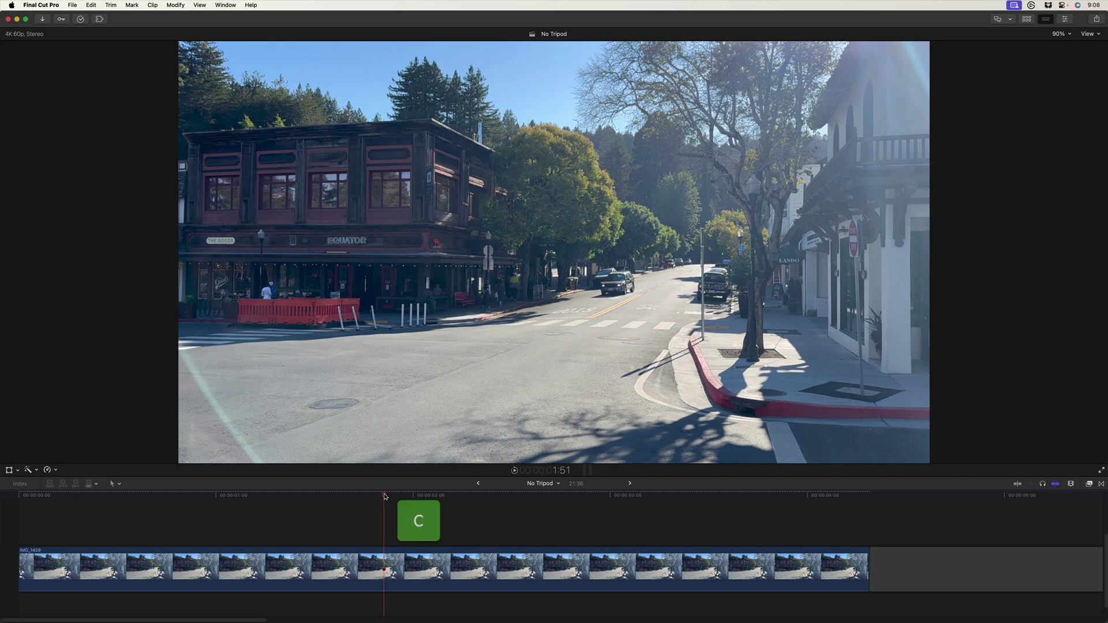
key(slash)
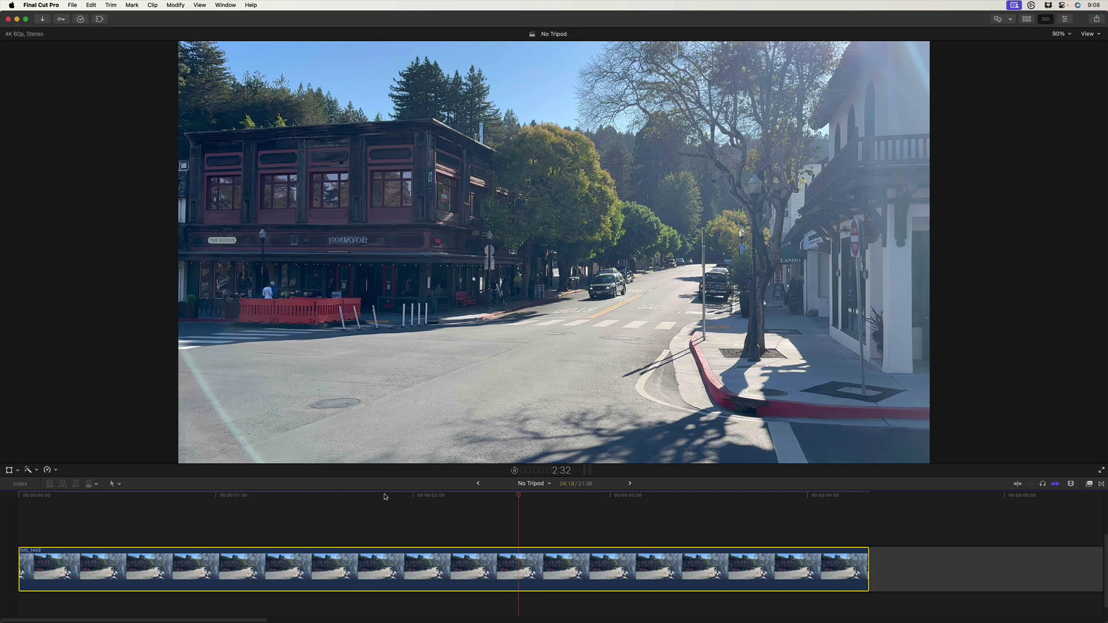
key(super+l)
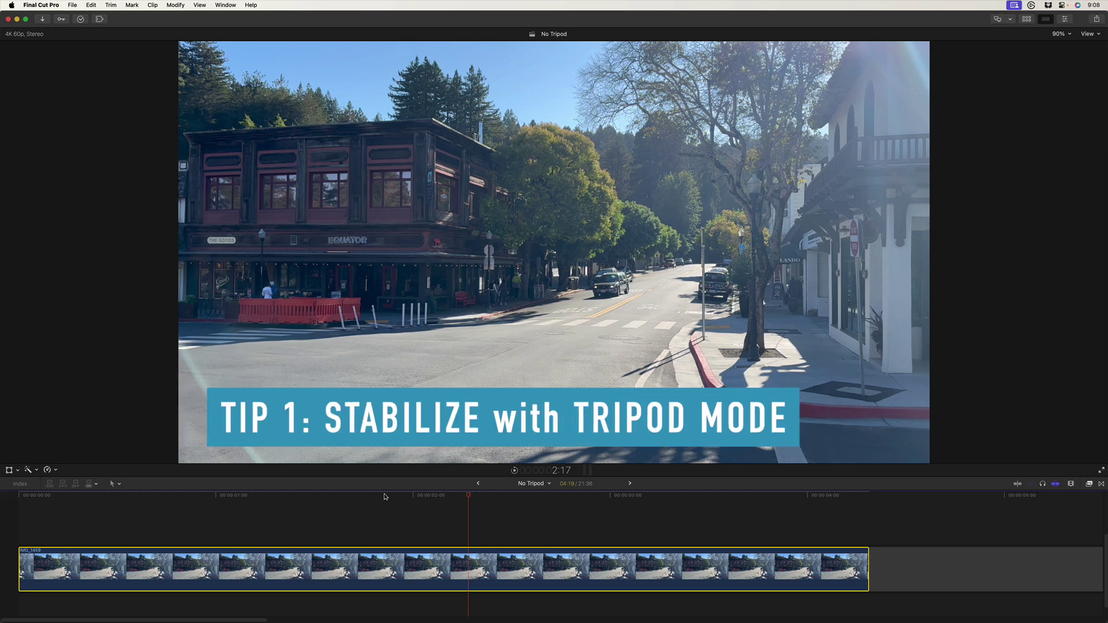
Step: Enable Stabilization on the IMG_1459 clip (Automatic method, smoothing 1.0)
key(super+4)
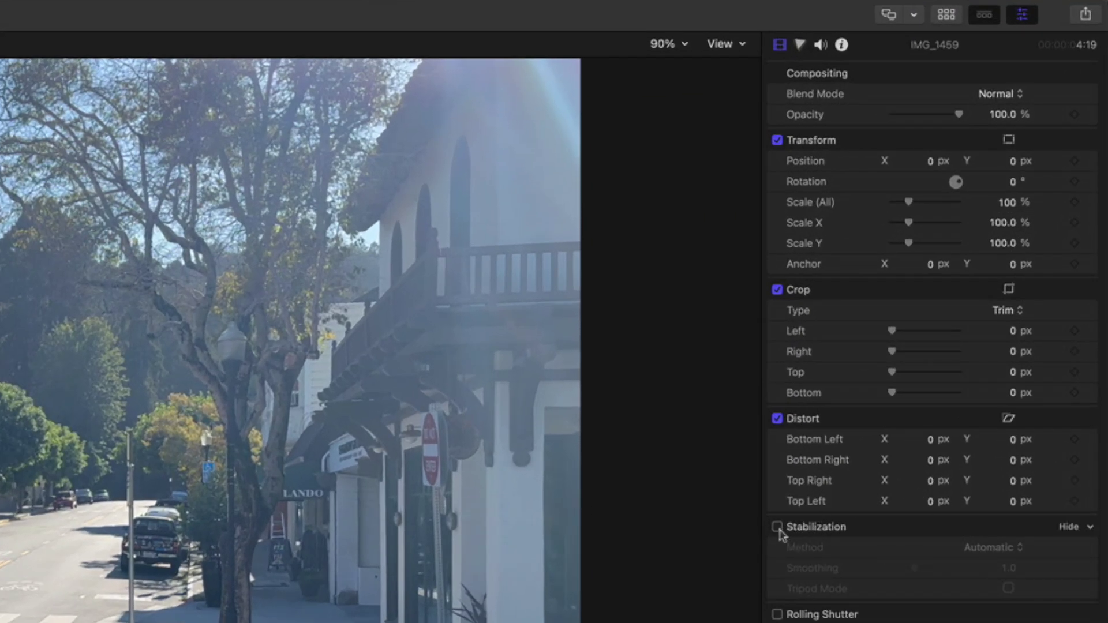
click(778, 528)
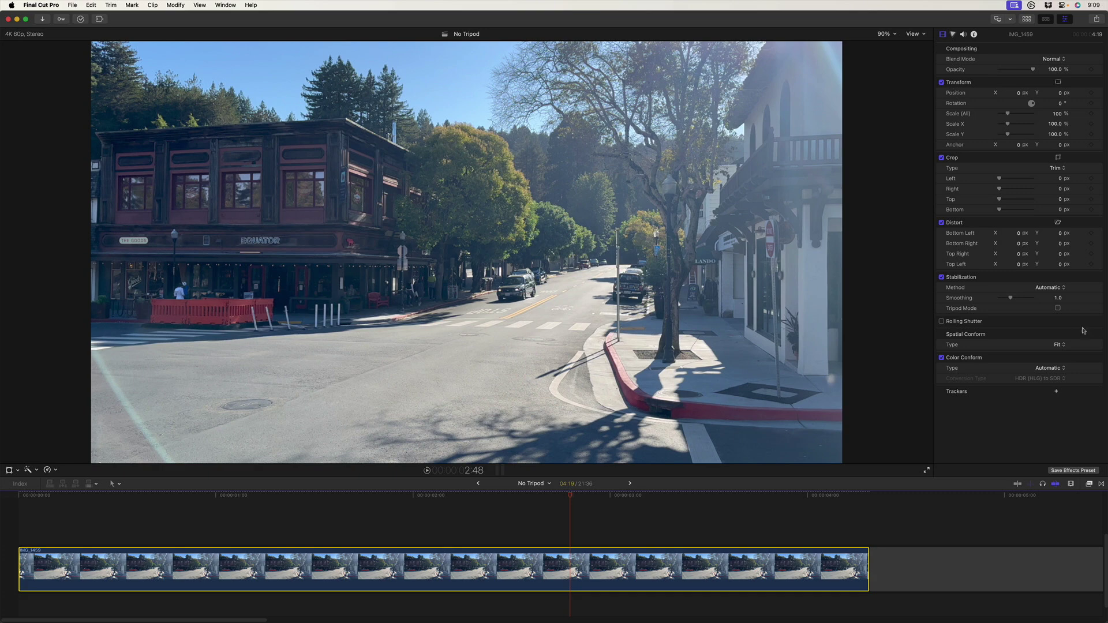
Step: Turn on Tripod Mode for the stabilization and scrub through the clip to check the steadied shot
click(1059, 309)
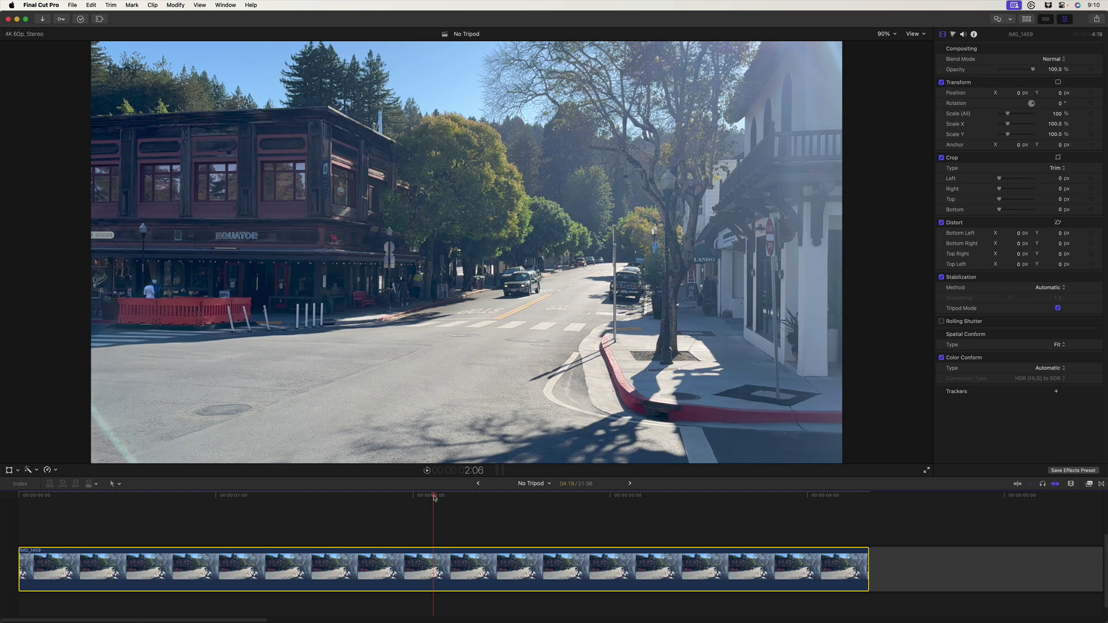
drag(435, 497, 97, 510)
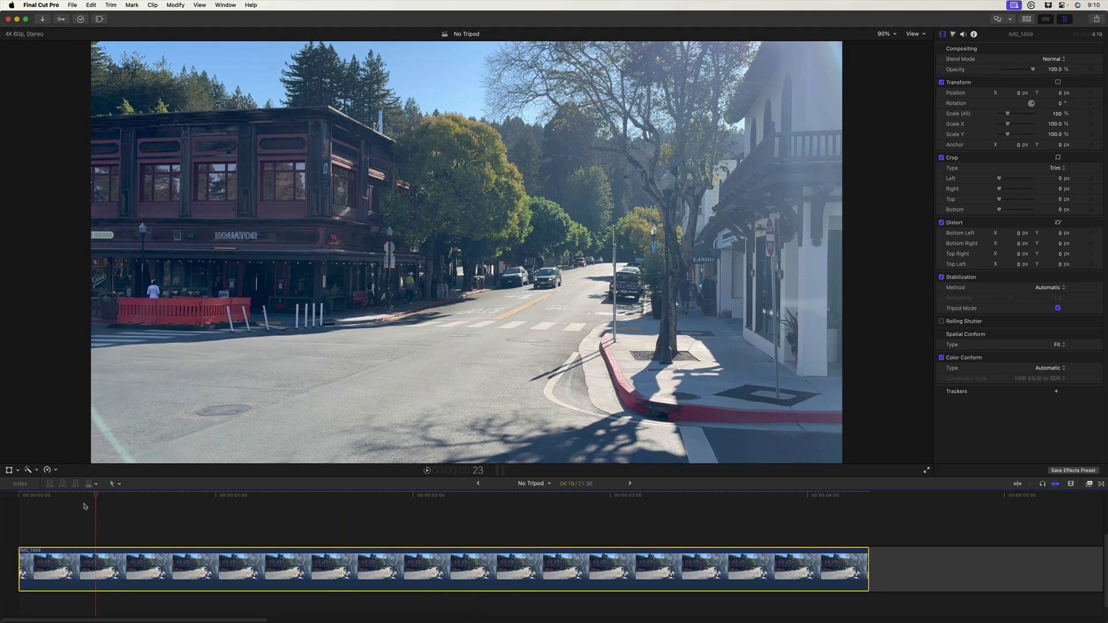
drag(92, 500, 530, 509)
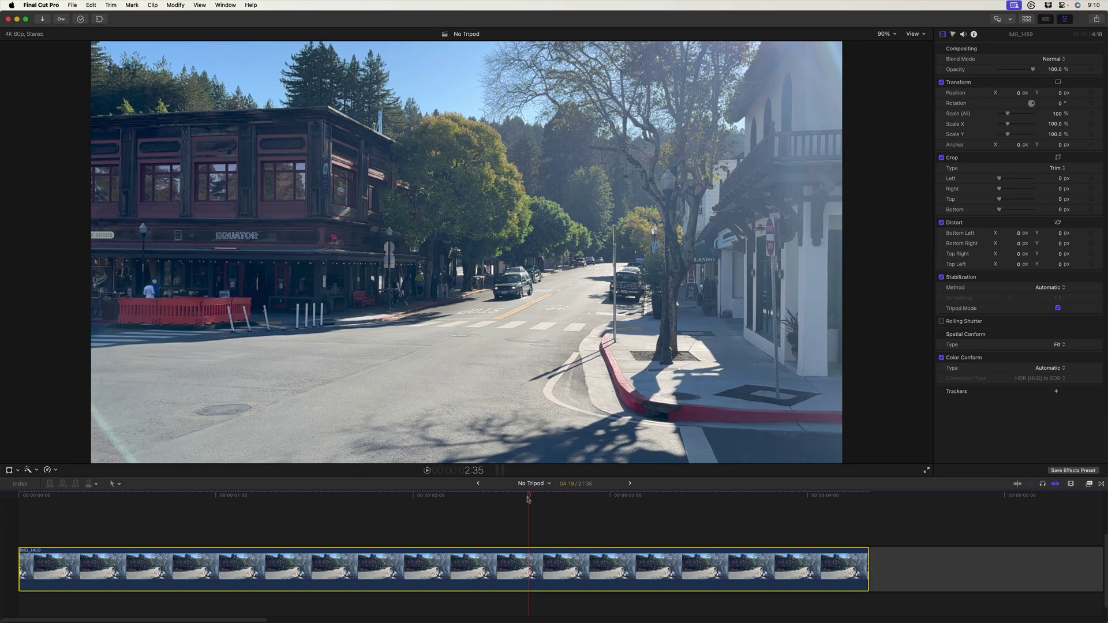
drag(528, 500, 188, 502)
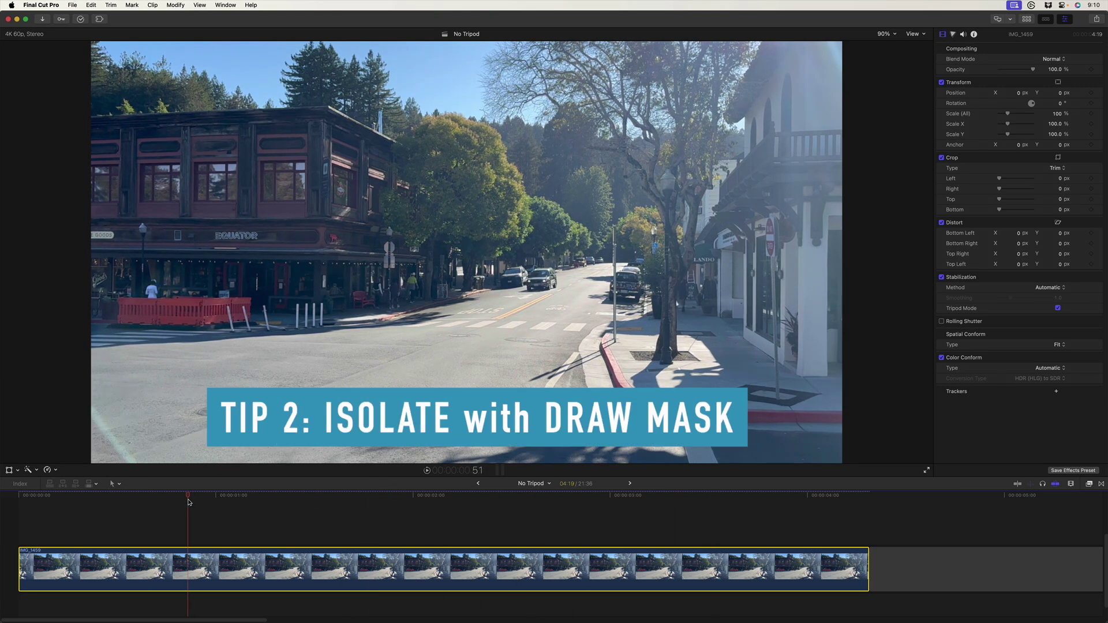
Step: Apply the Draw Mask effect from Masks and Keying to the IMG_1459 clip
key(super+5)
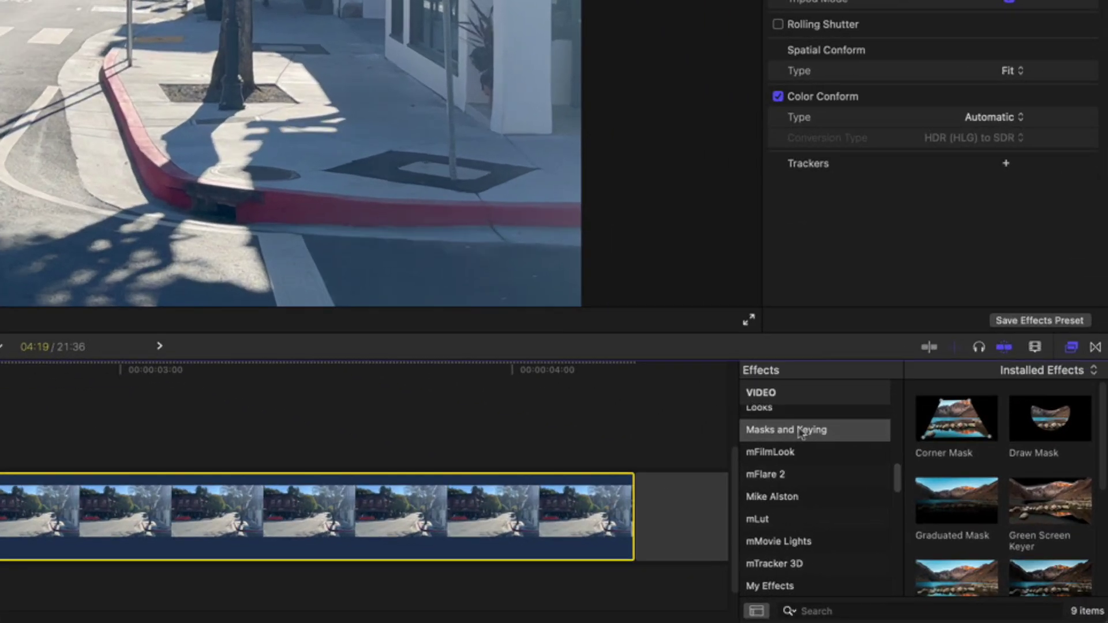
click(1050, 419)
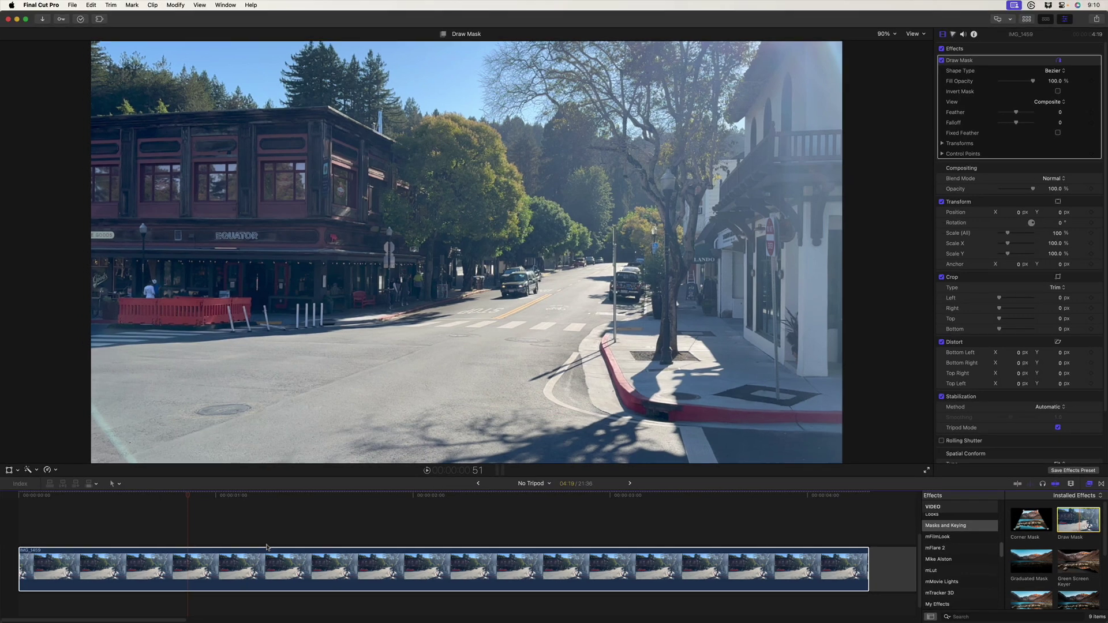
click(10, 498)
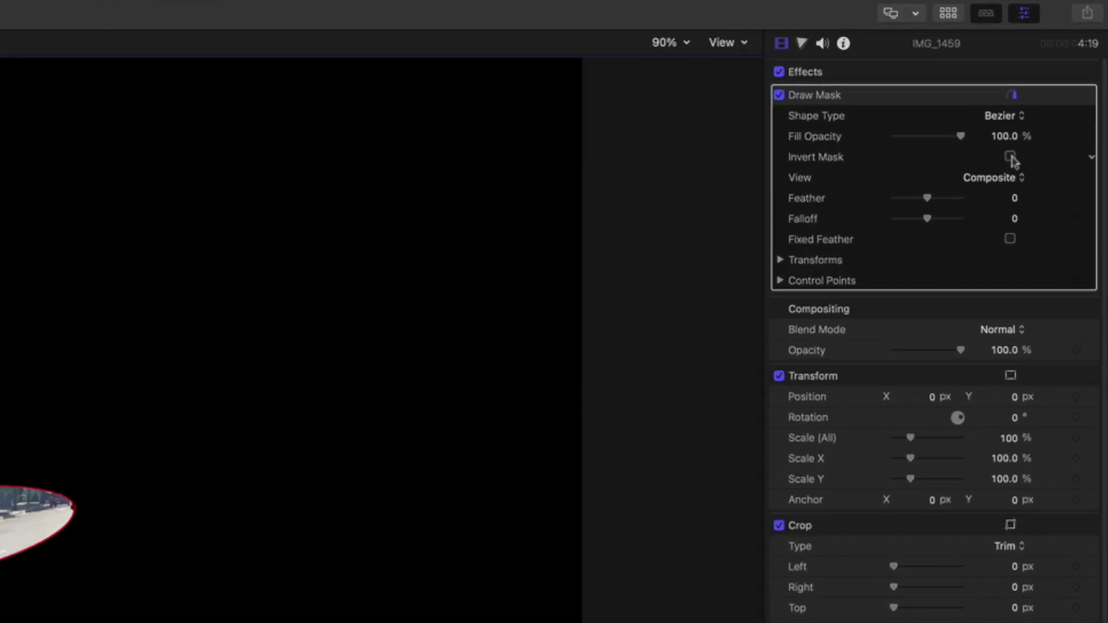
Step: Enable Invert Mask and scrub to a frame showing the blacked-out car area
click(1011, 156)
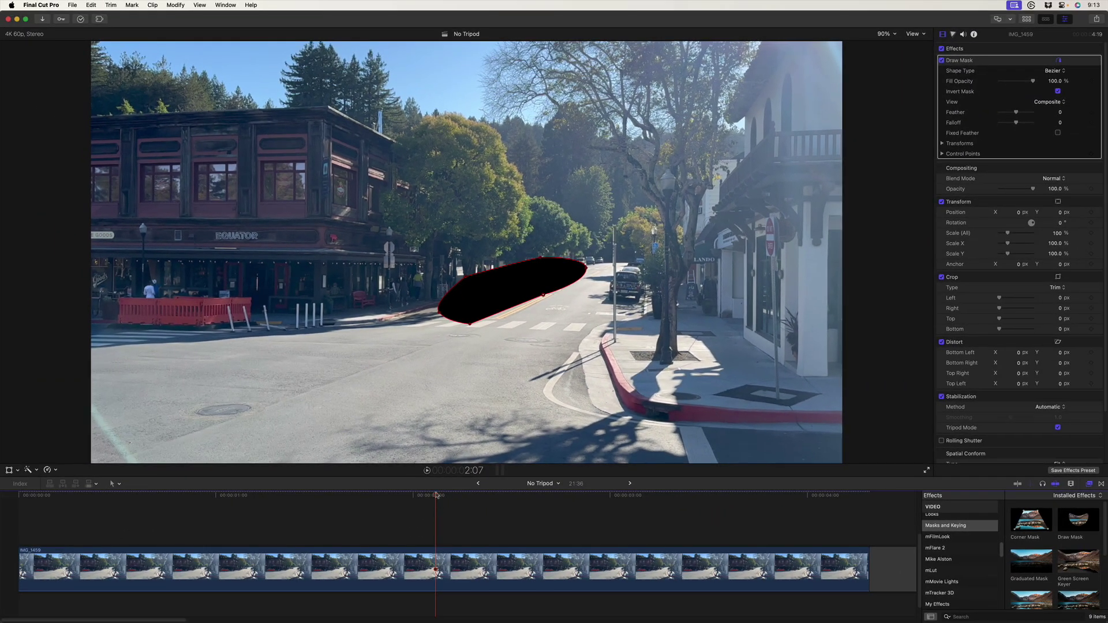
mouse_move(437, 496)
mouse_down()
mouse_move(404, 495)
mouse_move(458, 491)
mouse_up()
Step: Save the current masked frame as a PNG image named 'For car removal'
click(1097, 20)
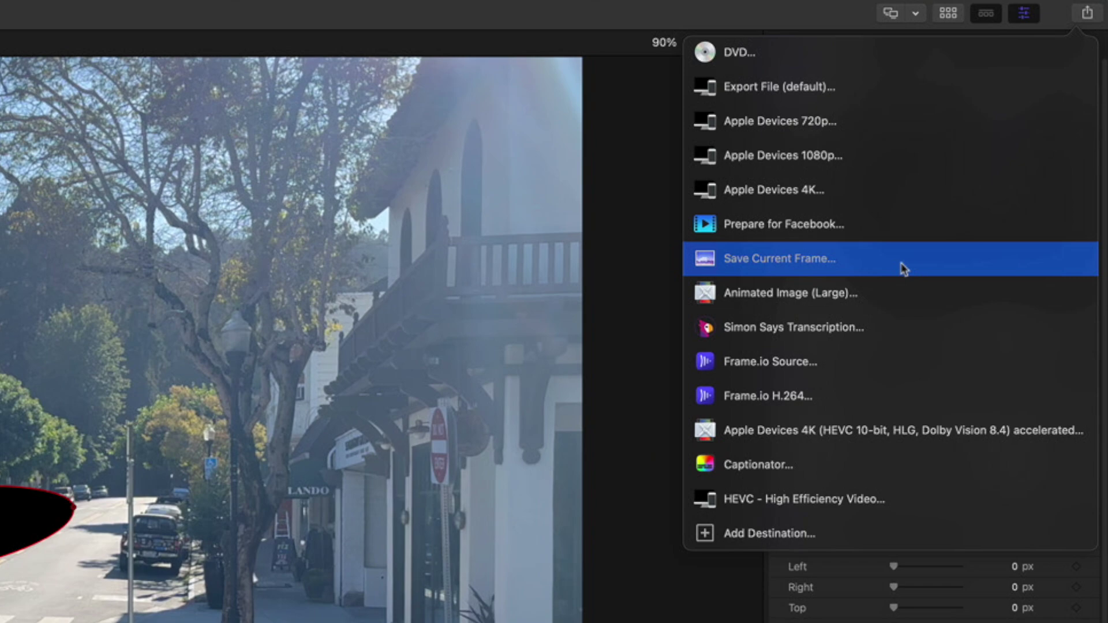
click(904, 269)
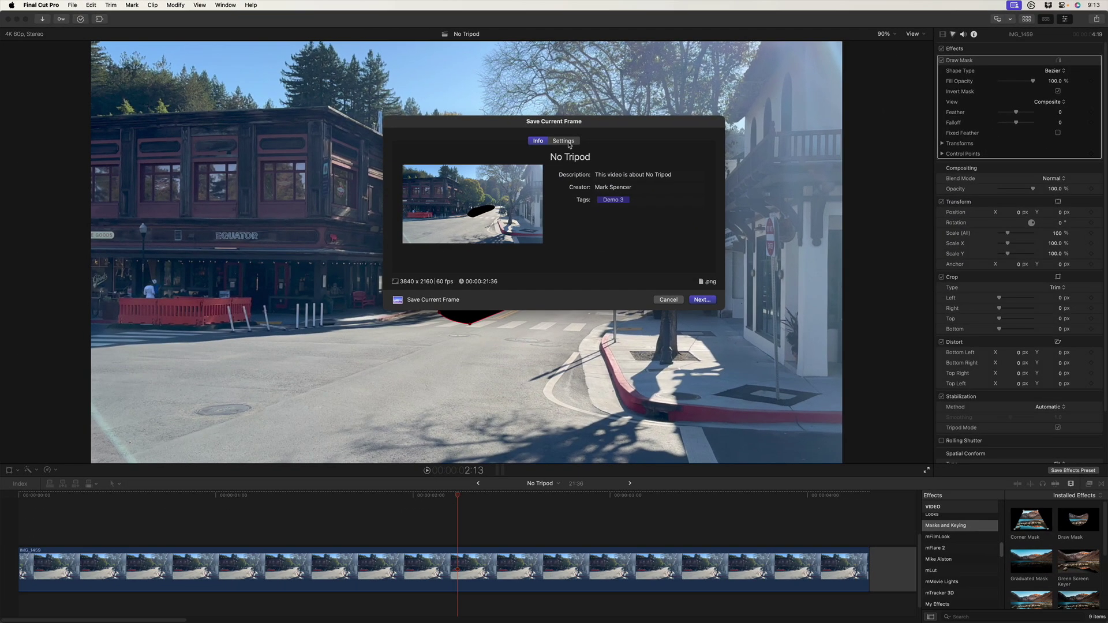
click(569, 142)
click(641, 180)
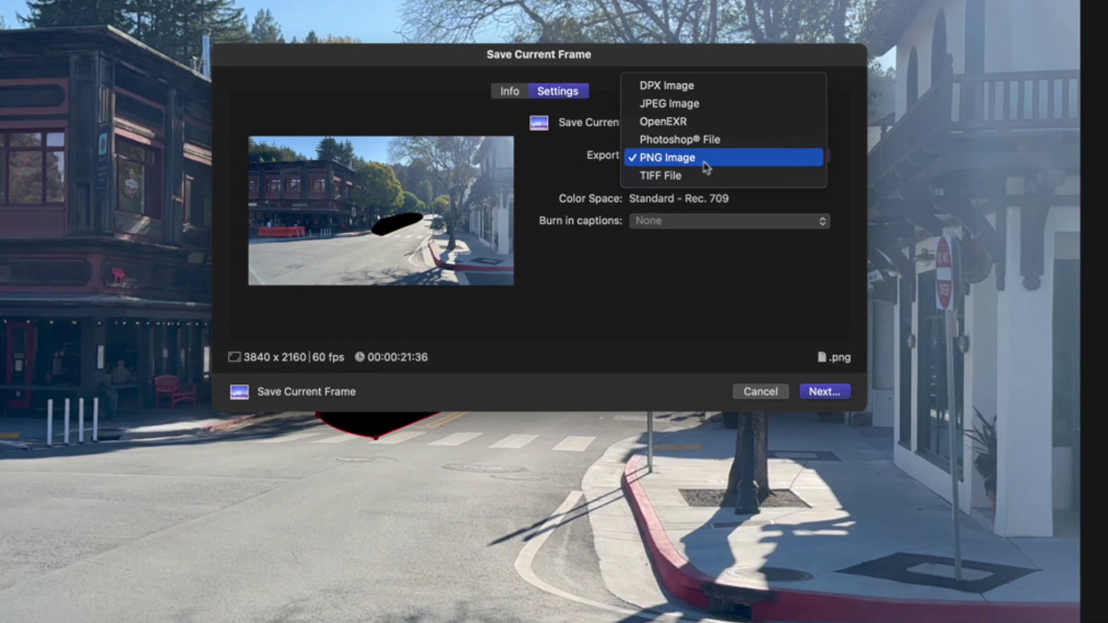
click(706, 166)
click(826, 391)
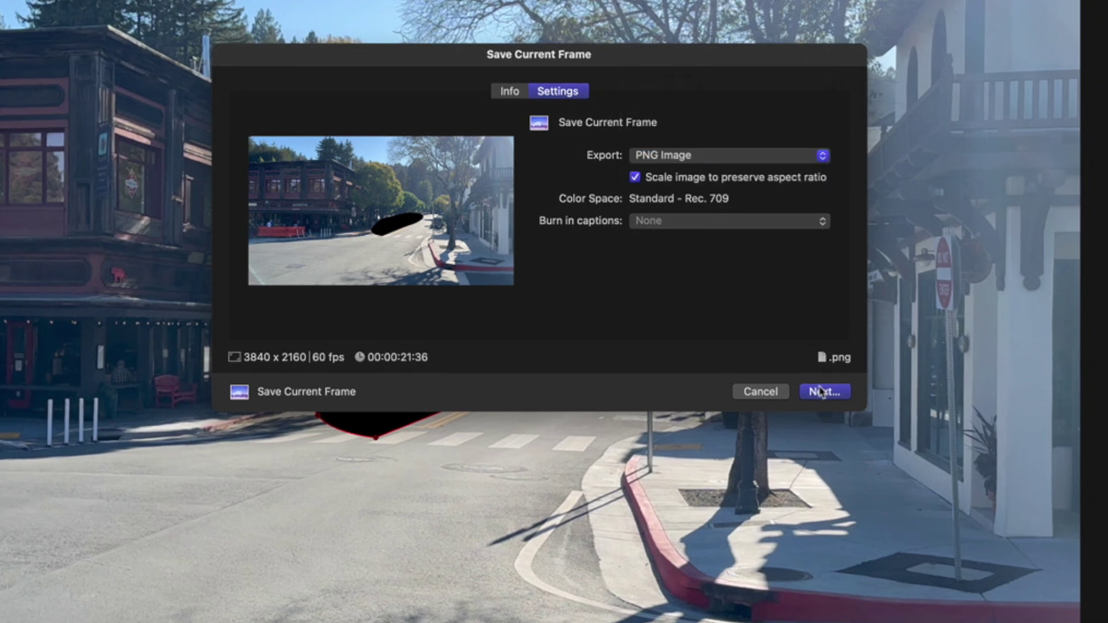
text(For)
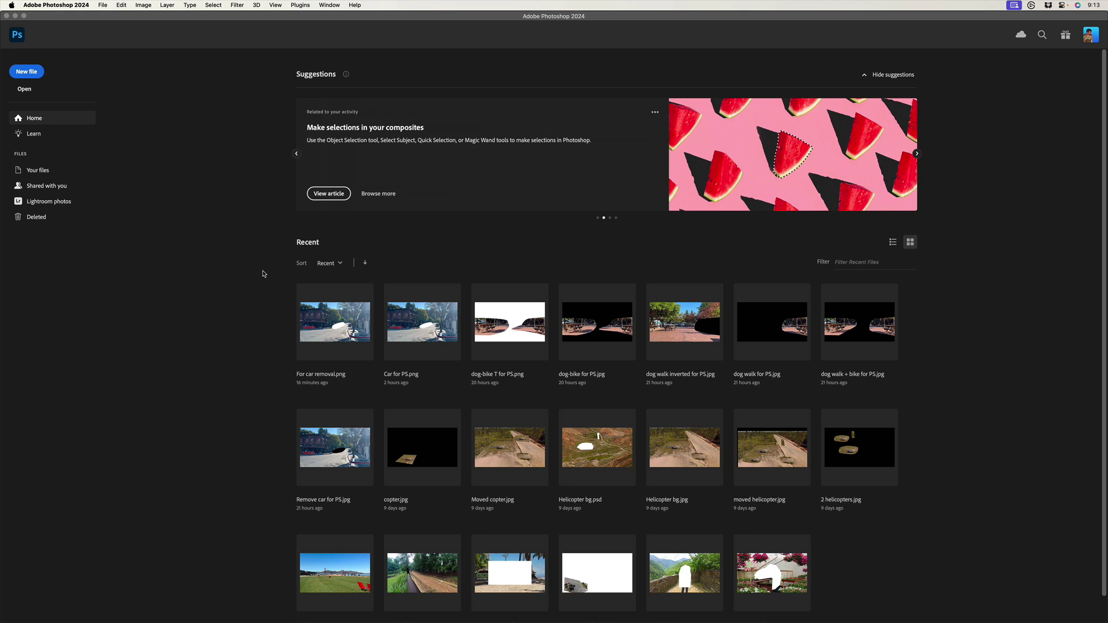
Step: Open 'For car removal.png' in Photoshop and load Layer 1's pixels as a selection
key(super+o)
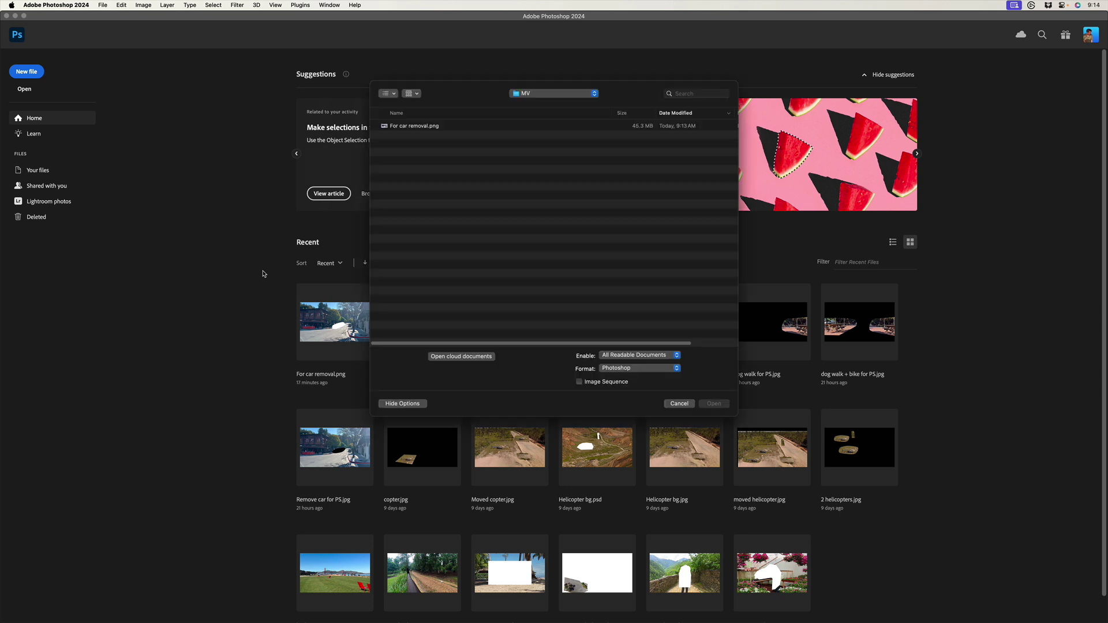
double_click(430, 128)
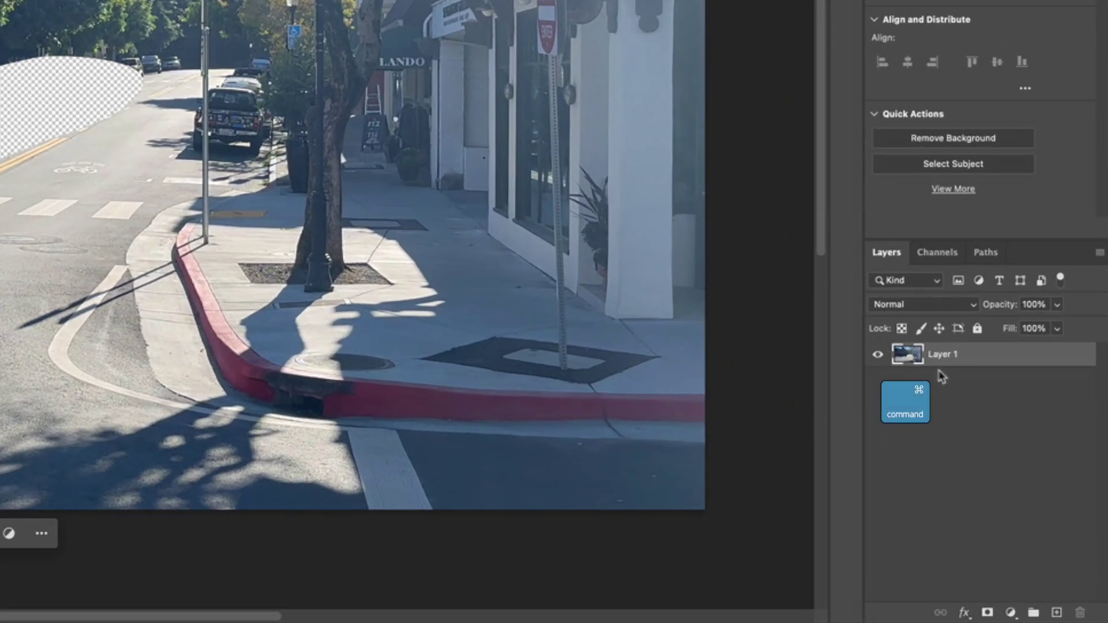
super+click(912, 359)
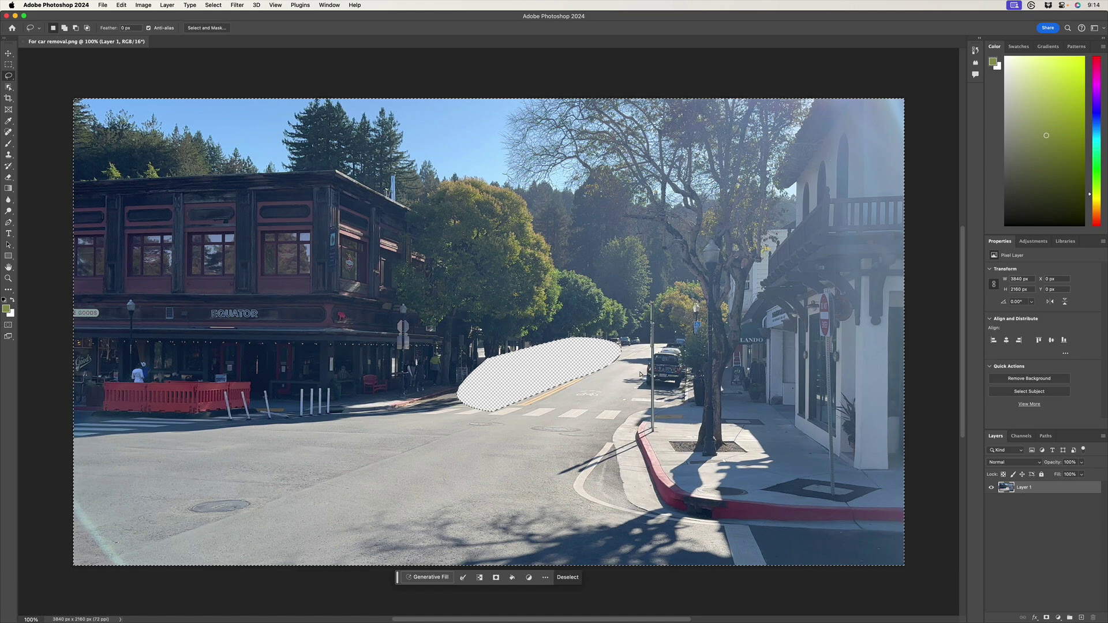
Step: Invert the selection to the transparent car gap and expand it by 5 pixels
key(shift+super+i)
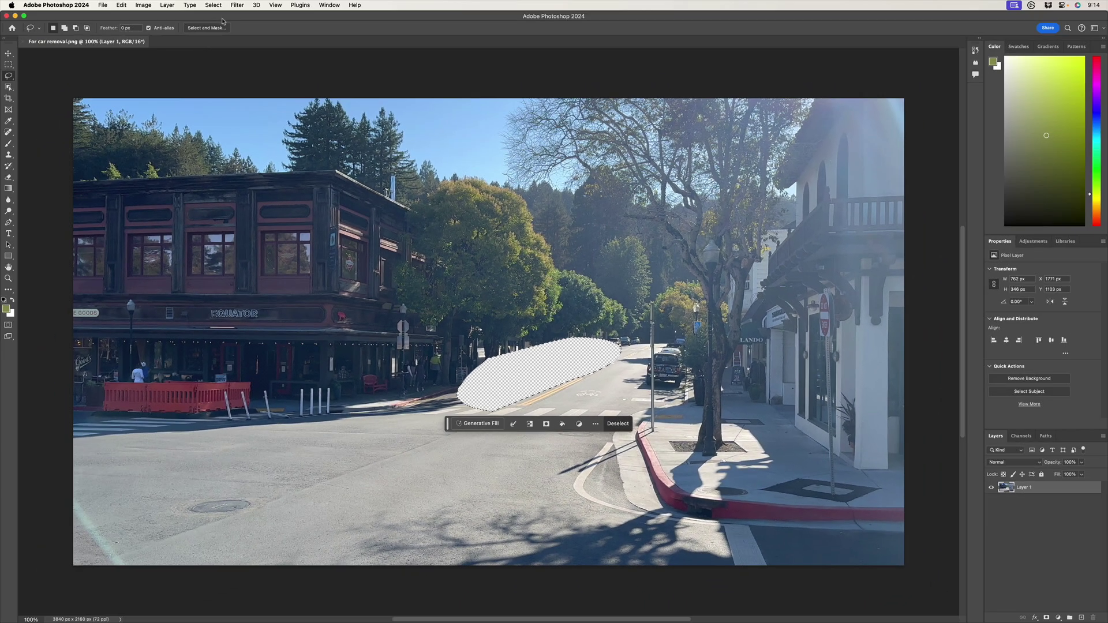
click(225, 6)
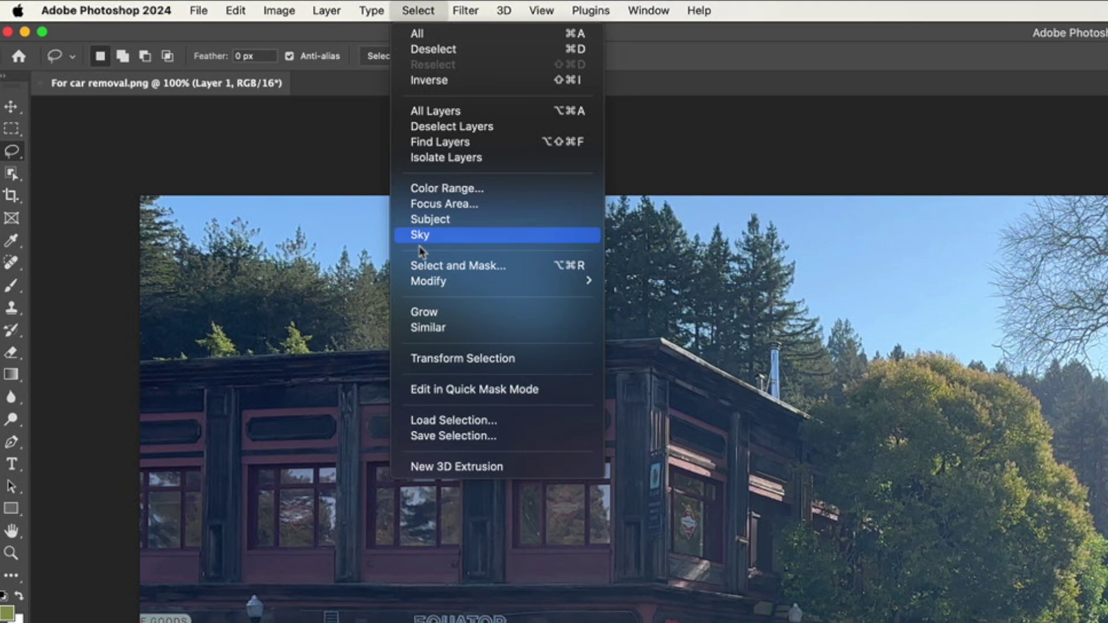
mouse_move(453, 231)
click(675, 315)
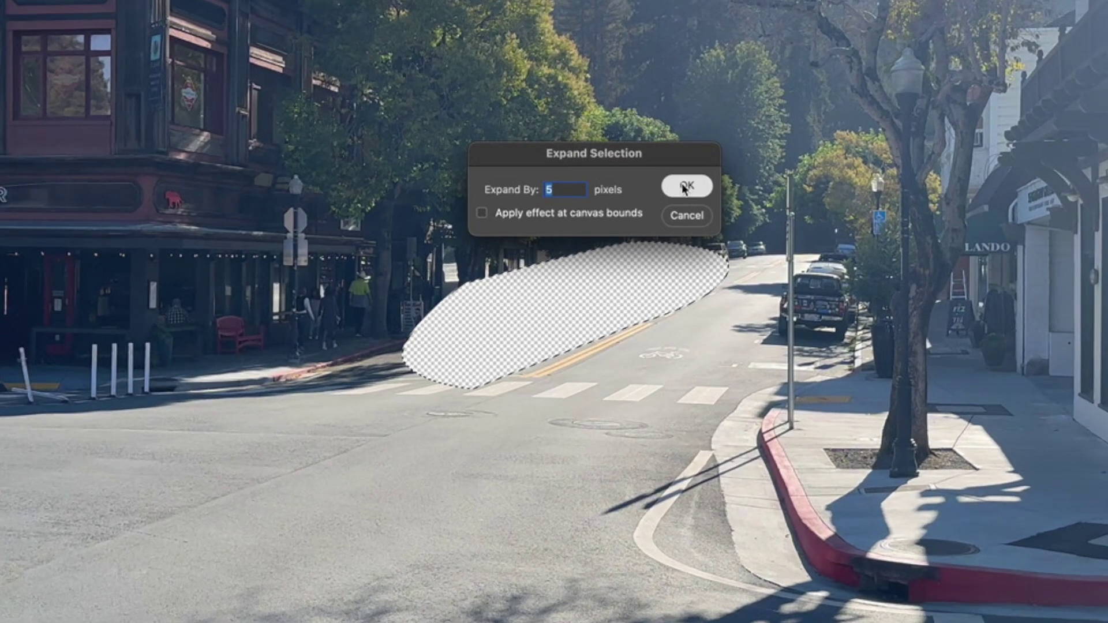
click(600, 310)
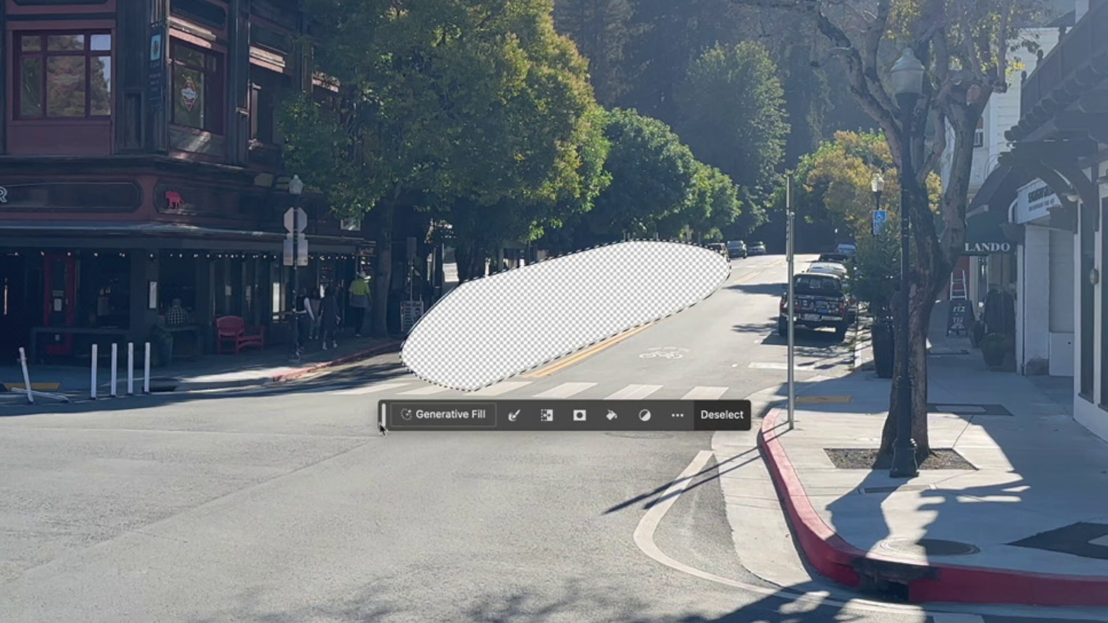
Step: Generate empty road into the gap, compare the three variations, and keep the first
drag(384, 424, 328, 490)
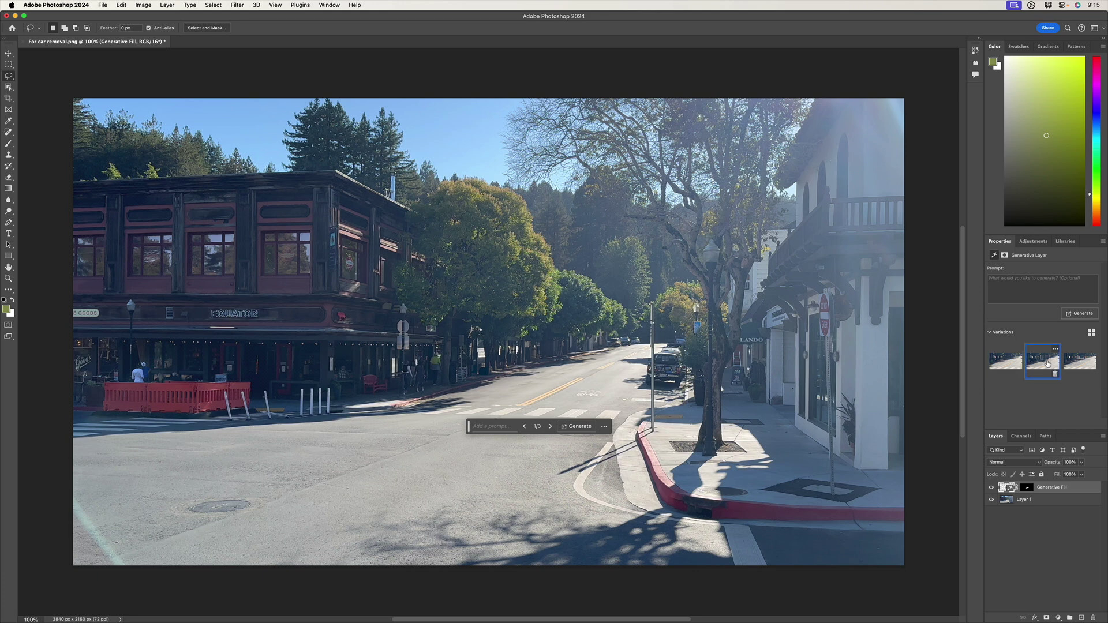
click(1081, 365)
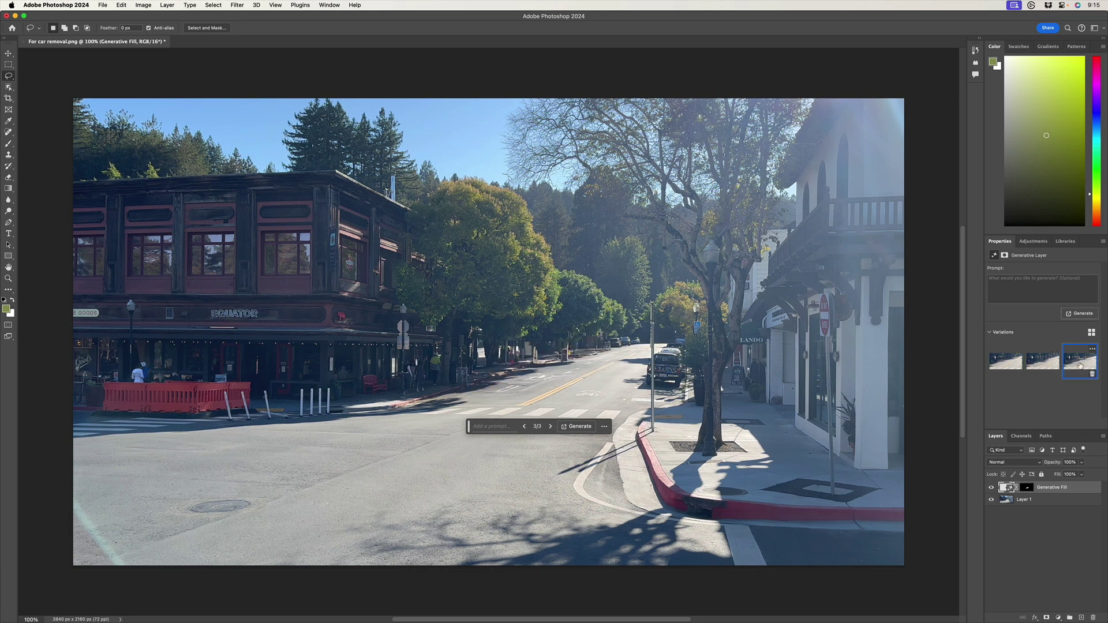
click(1055, 369)
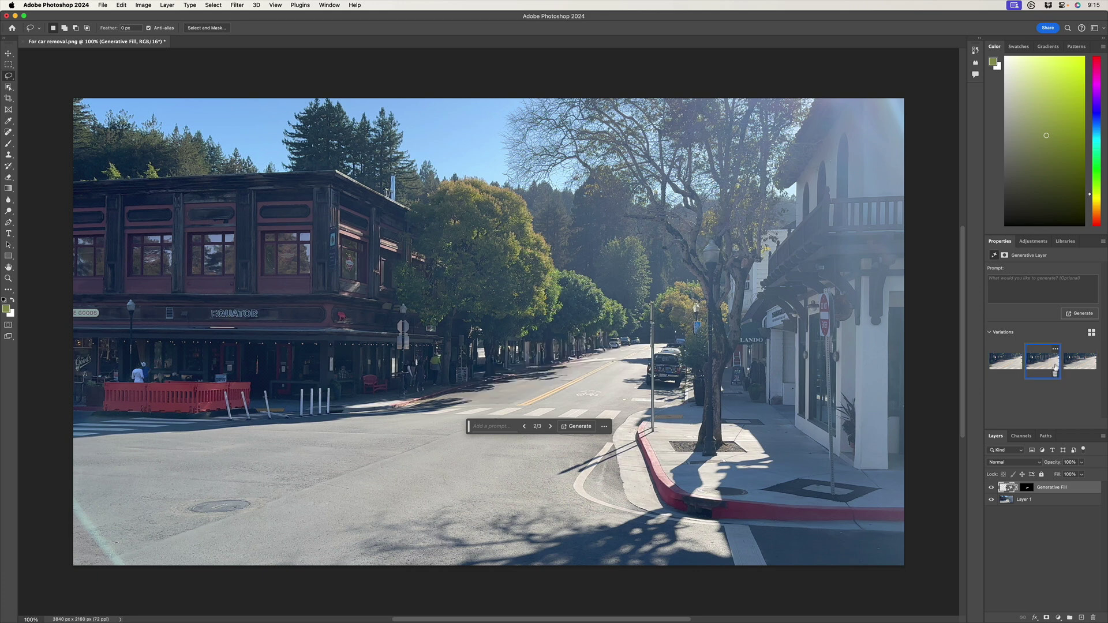
click(1005, 364)
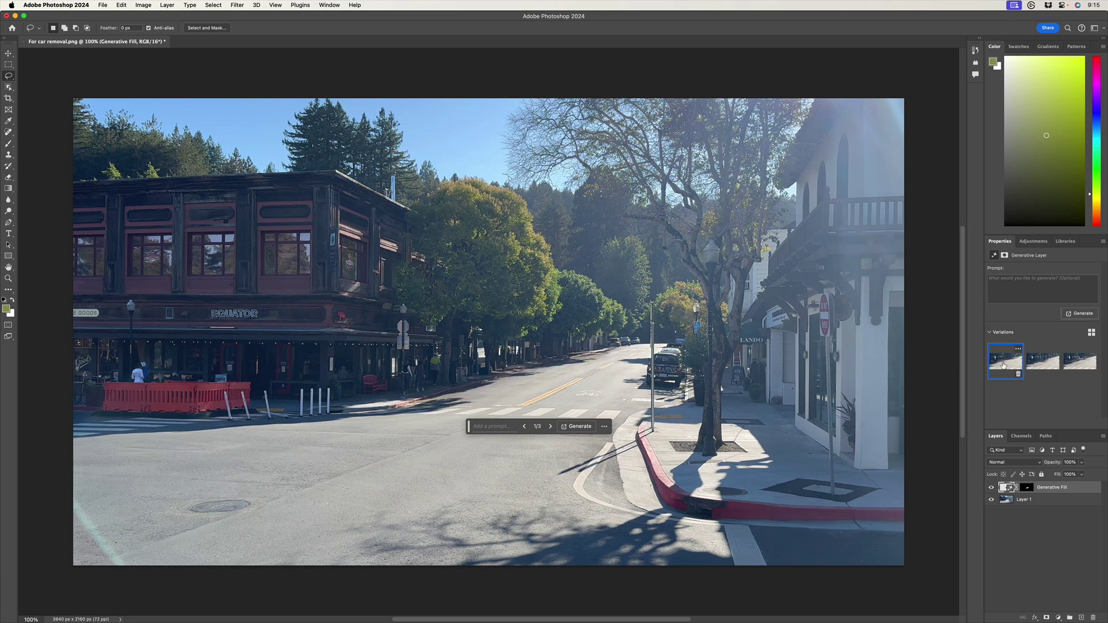
click(1031, 362)
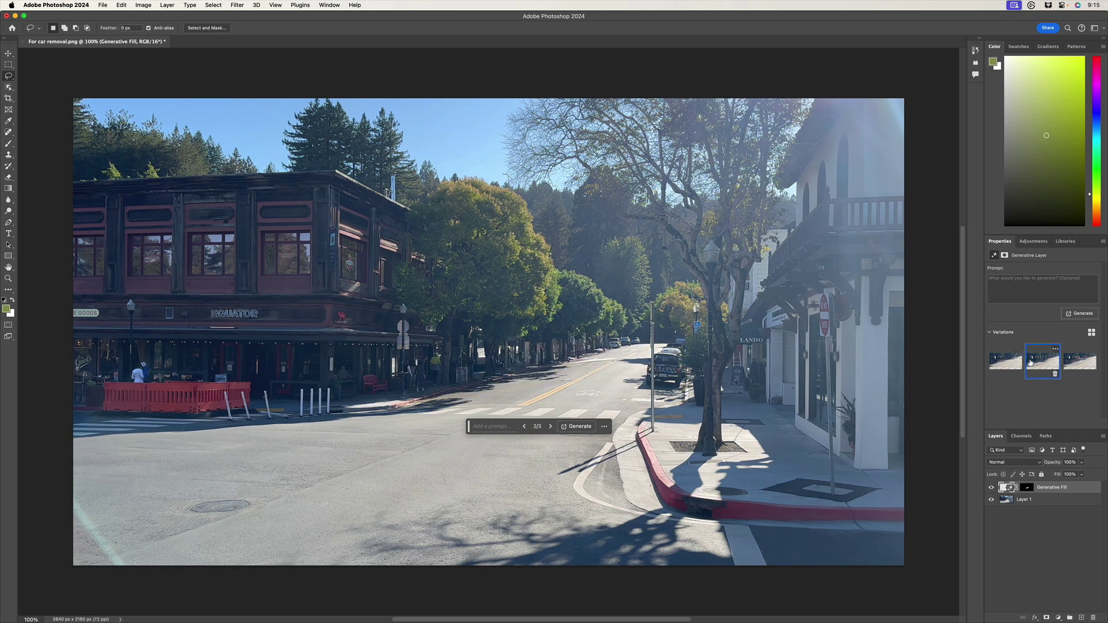
click(1005, 362)
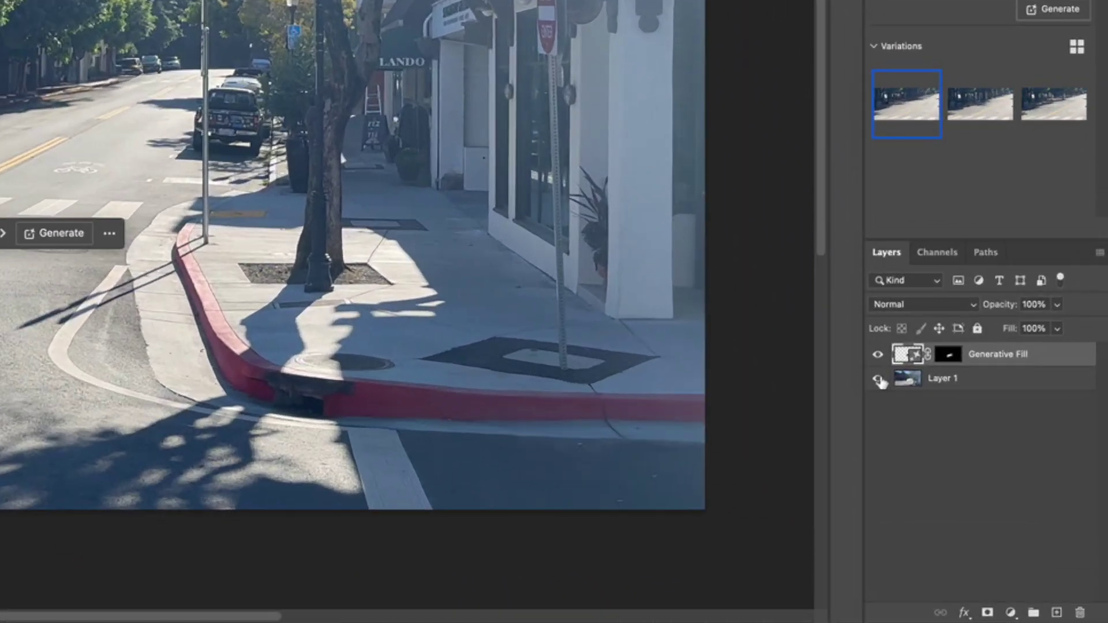
Step: Hide Layer 1 and Quick Export the generated road patch as 'no car.png'
click(878, 379)
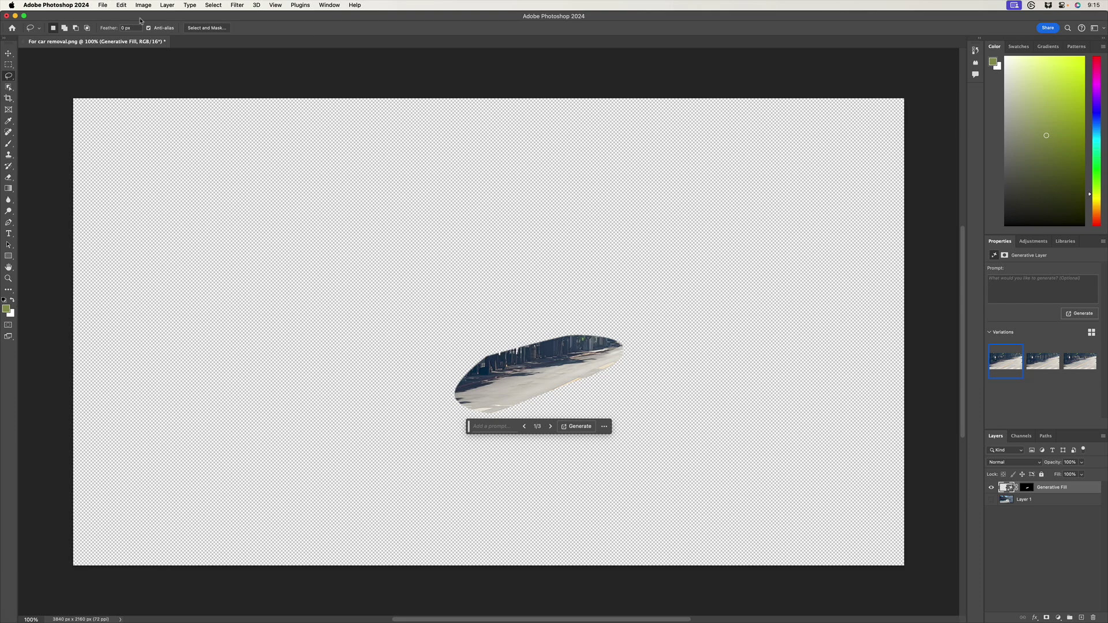
click(103, 6)
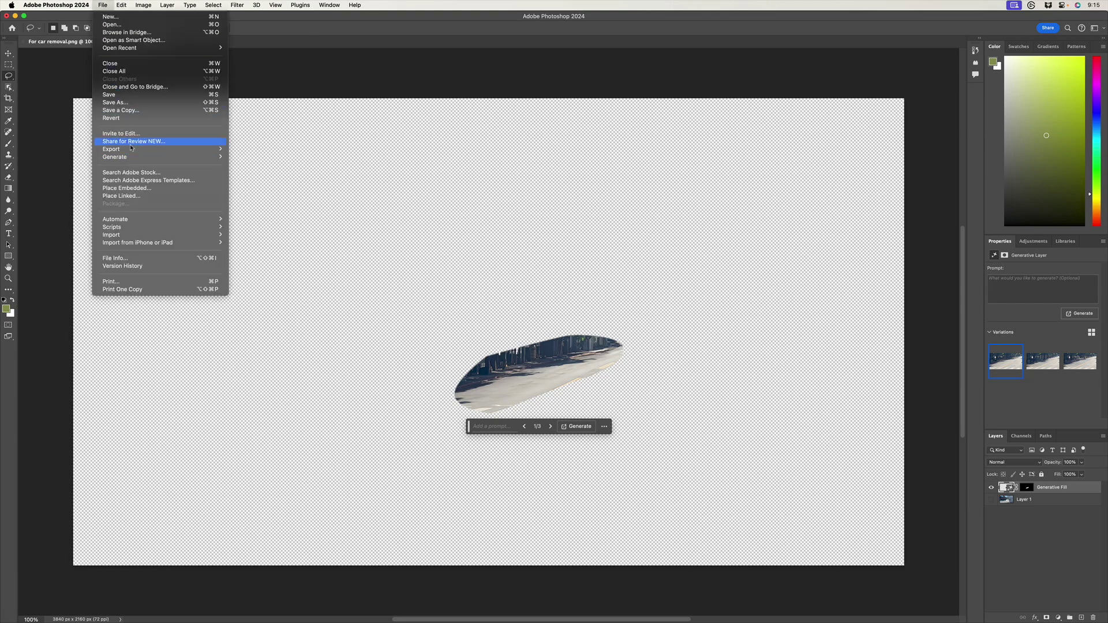
mouse_move(134, 152)
click(293, 152)
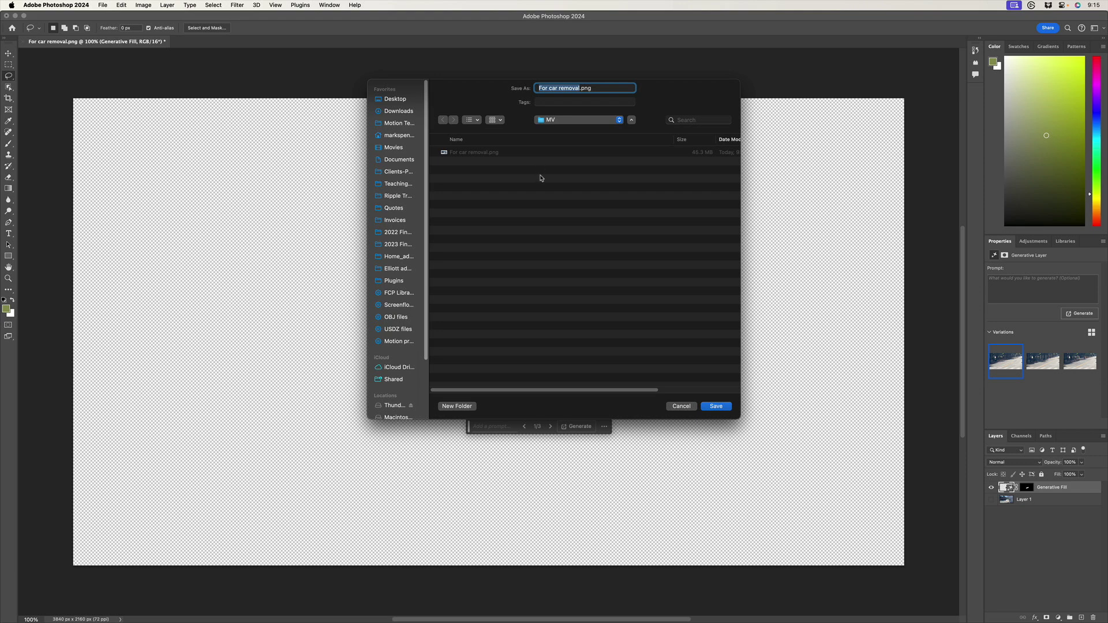
text(no car)
key(Return)
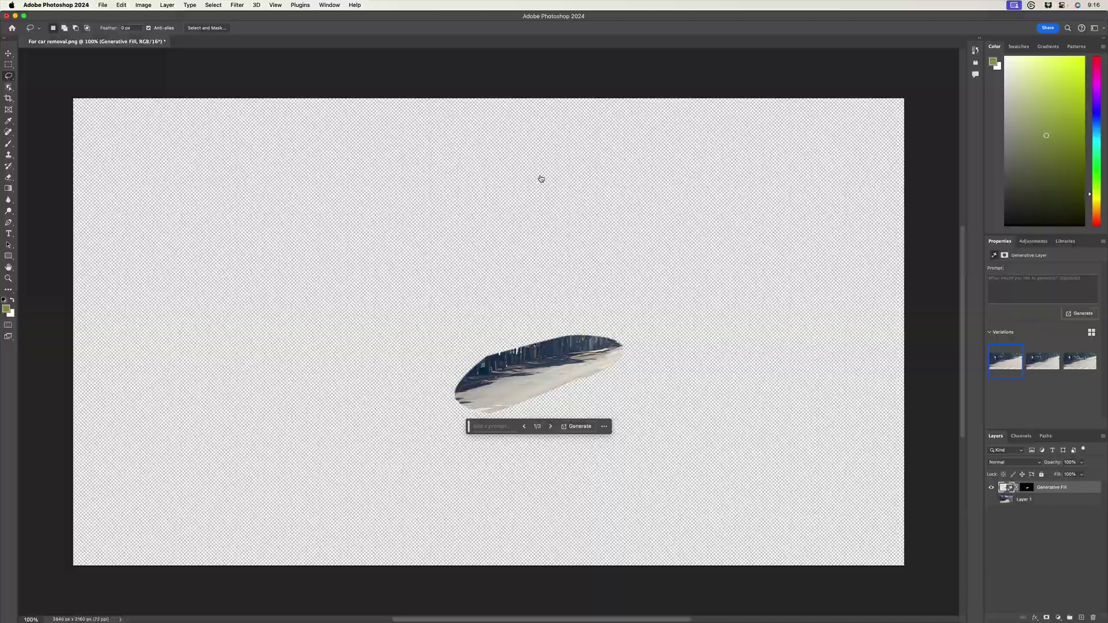
Step: Import the no car.png still into Final Cut Pro
key(cmd+Tab)
key(cmd+i)
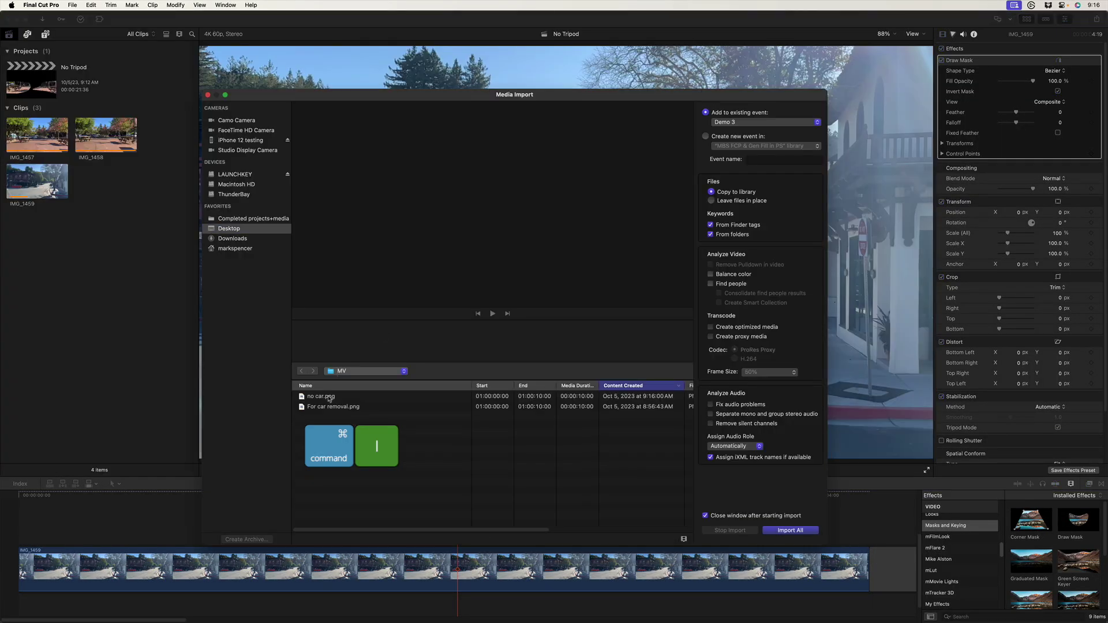
click(329, 398)
key(Return)
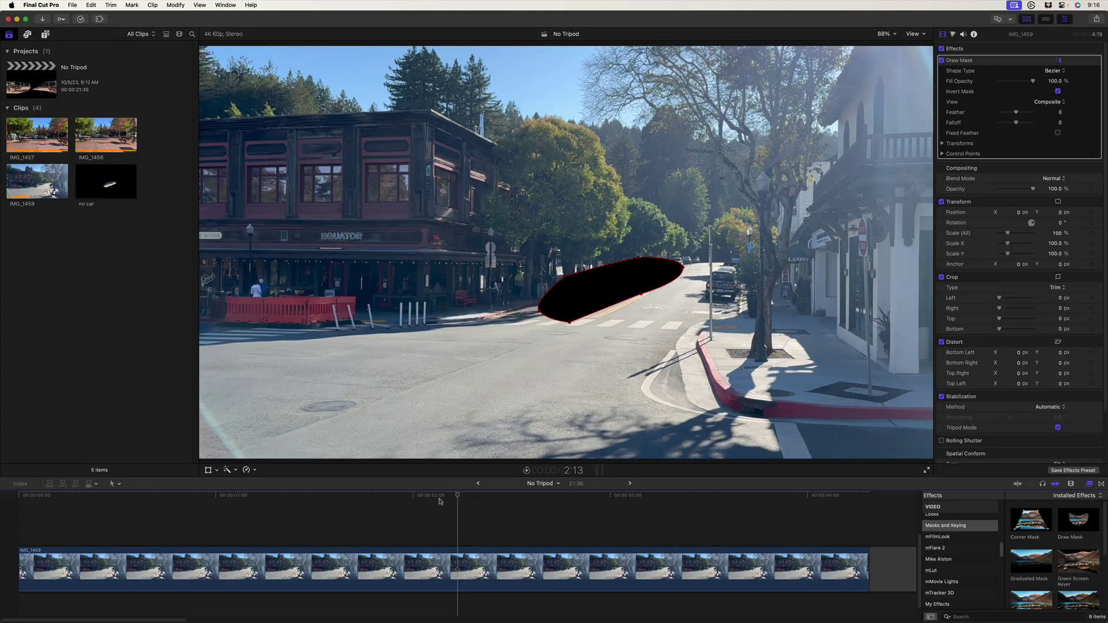
Step: Connect the no car still above IMG_1459 across the clip's full marked range
click(449, 498)
key(x)
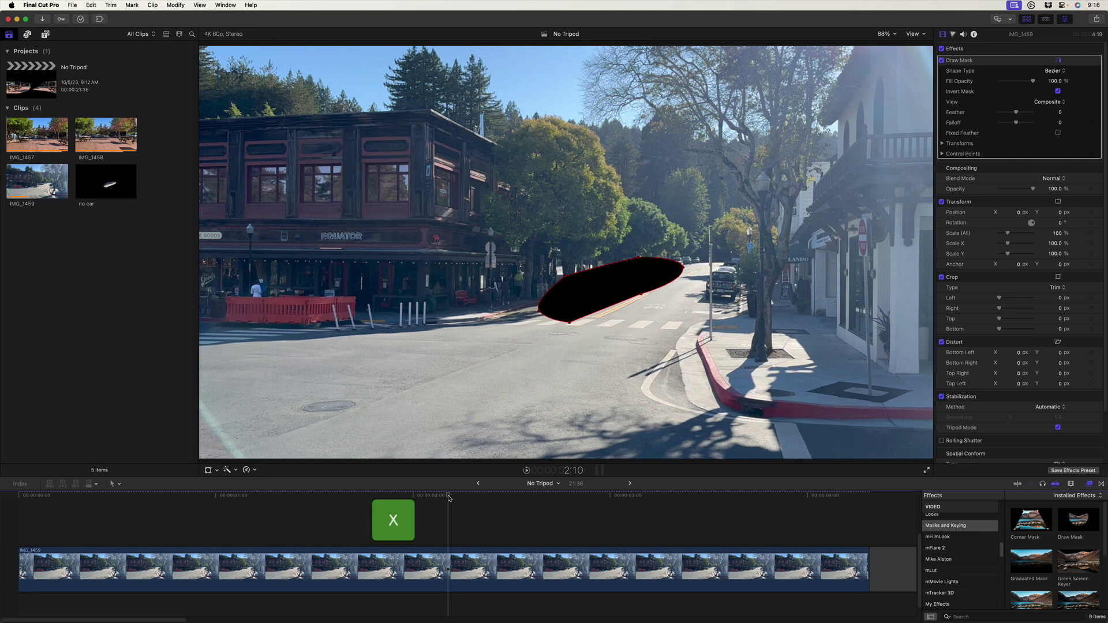
click(119, 186)
key(q)
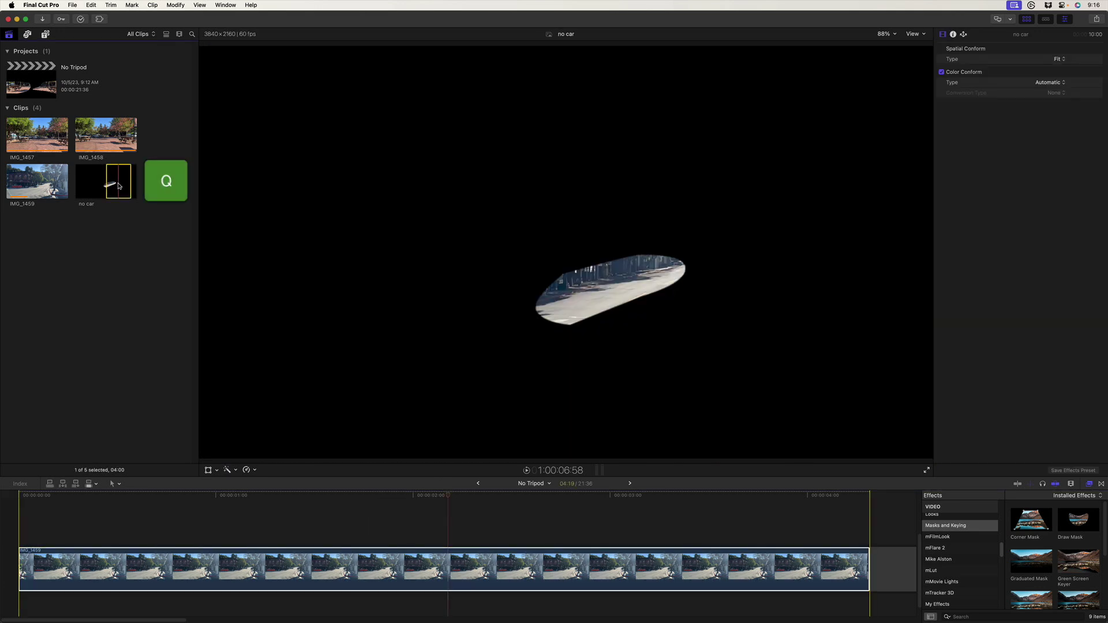
click(62, 497)
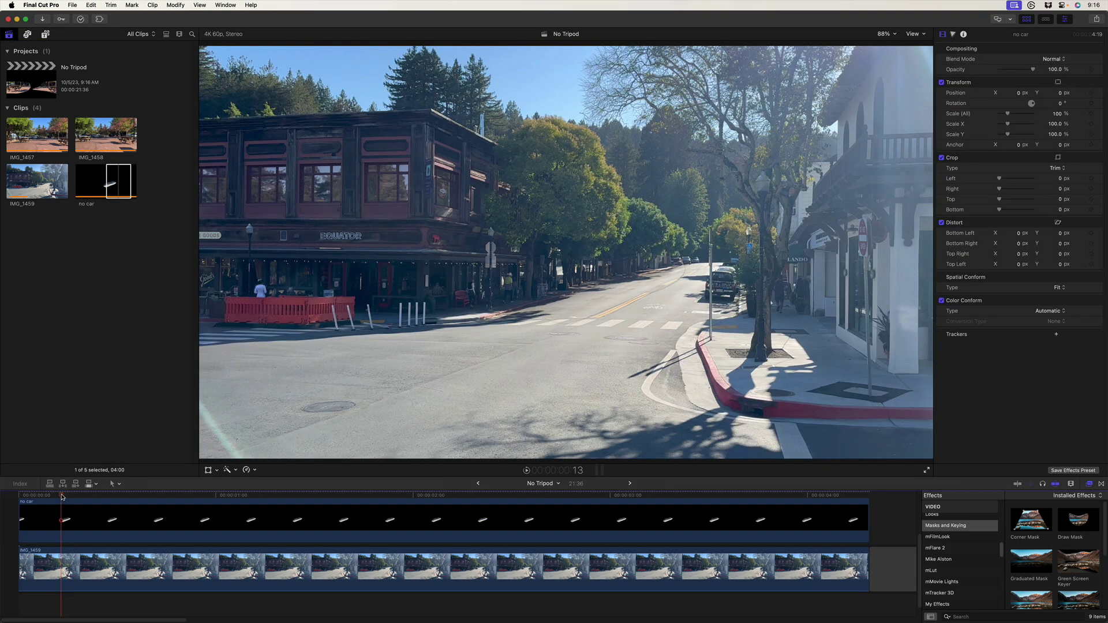
key(c)
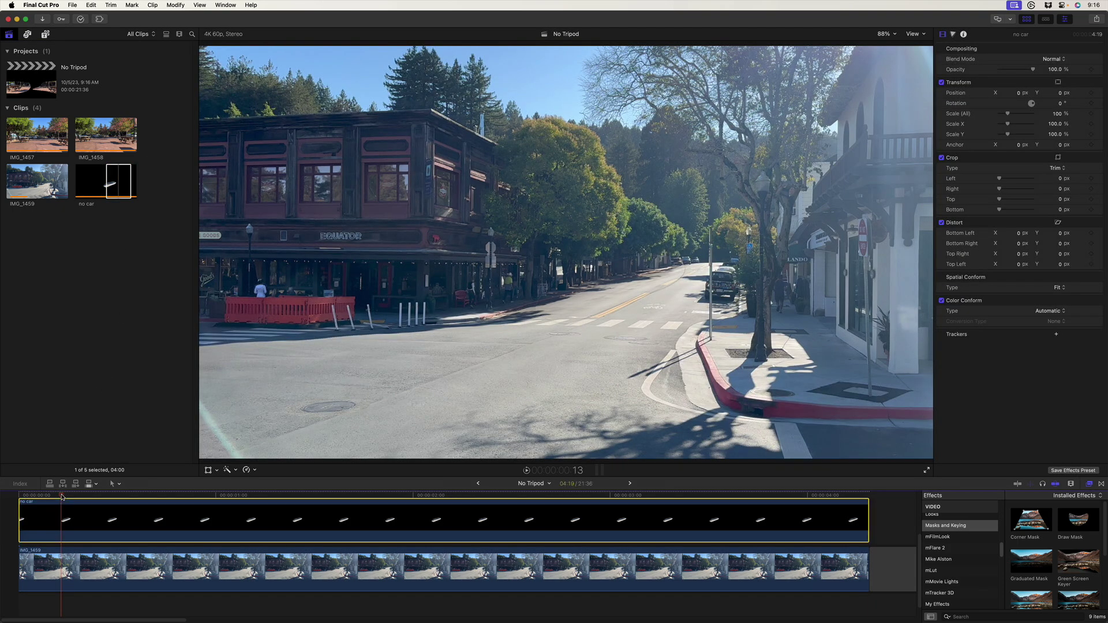
key(space)
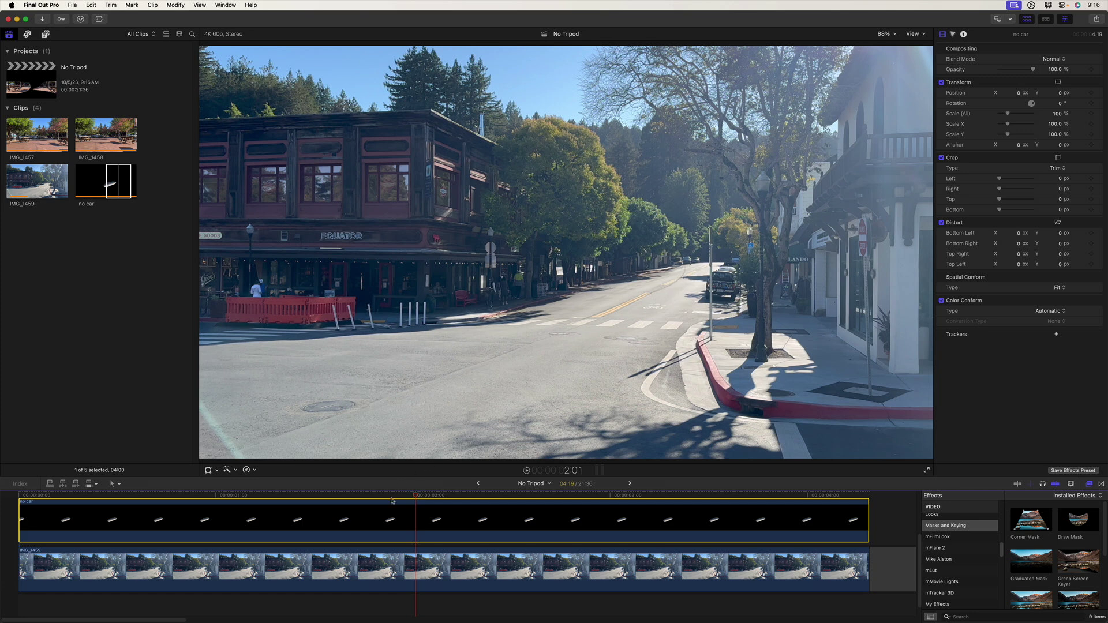
drag(391, 501, 318, 506)
key(space)
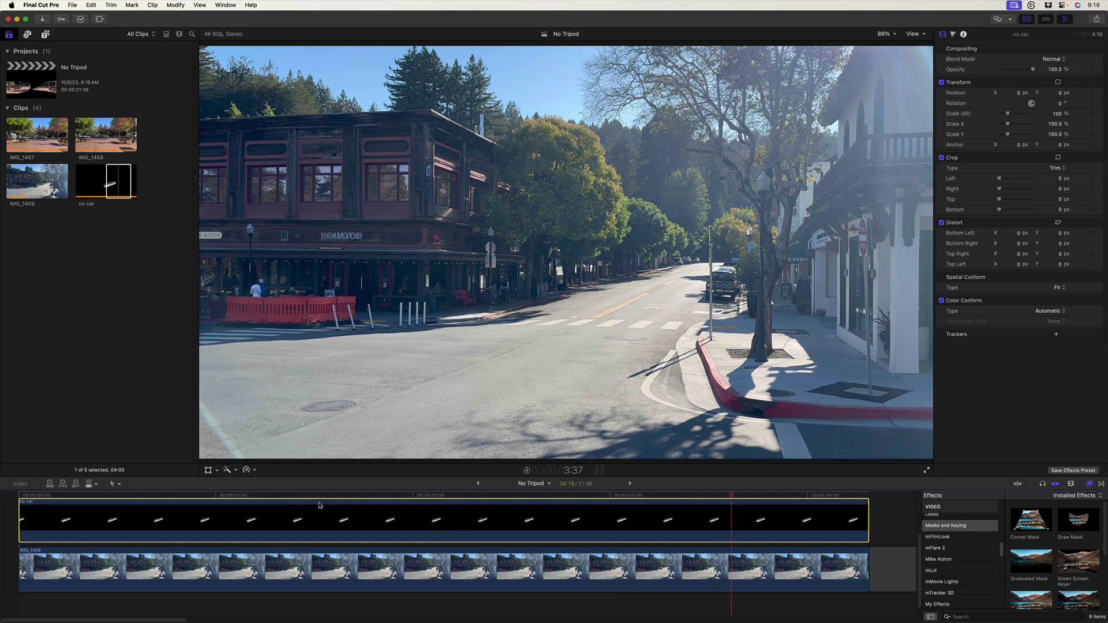
click(187, 495)
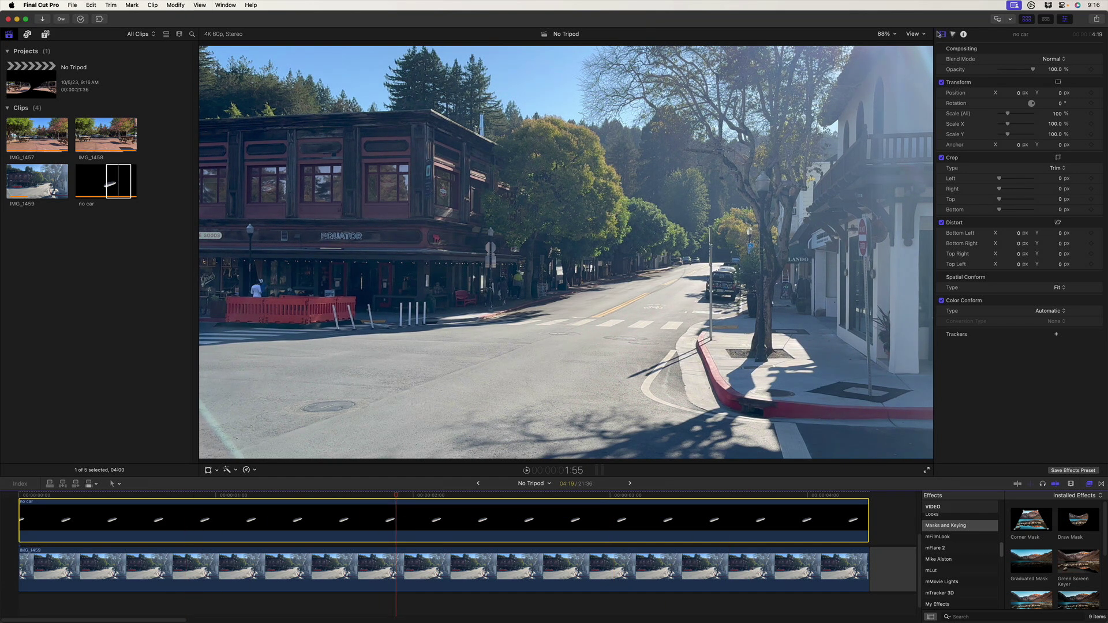
click(886, 34)
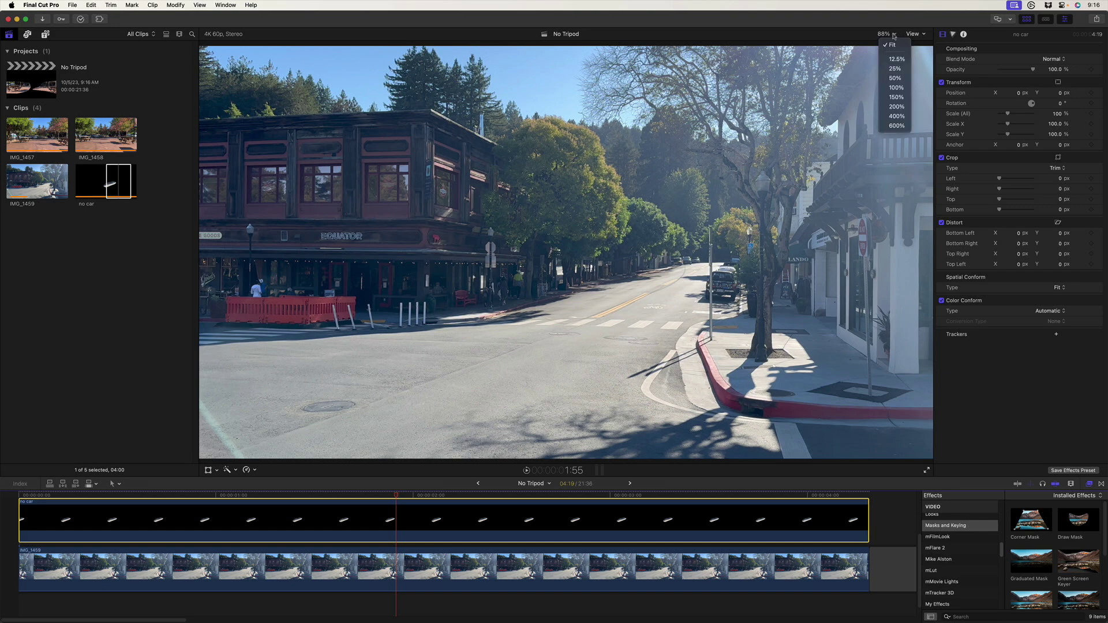
Step: Set the viewer zoom to 200% to check the road patch over the car's spot
click(897, 107)
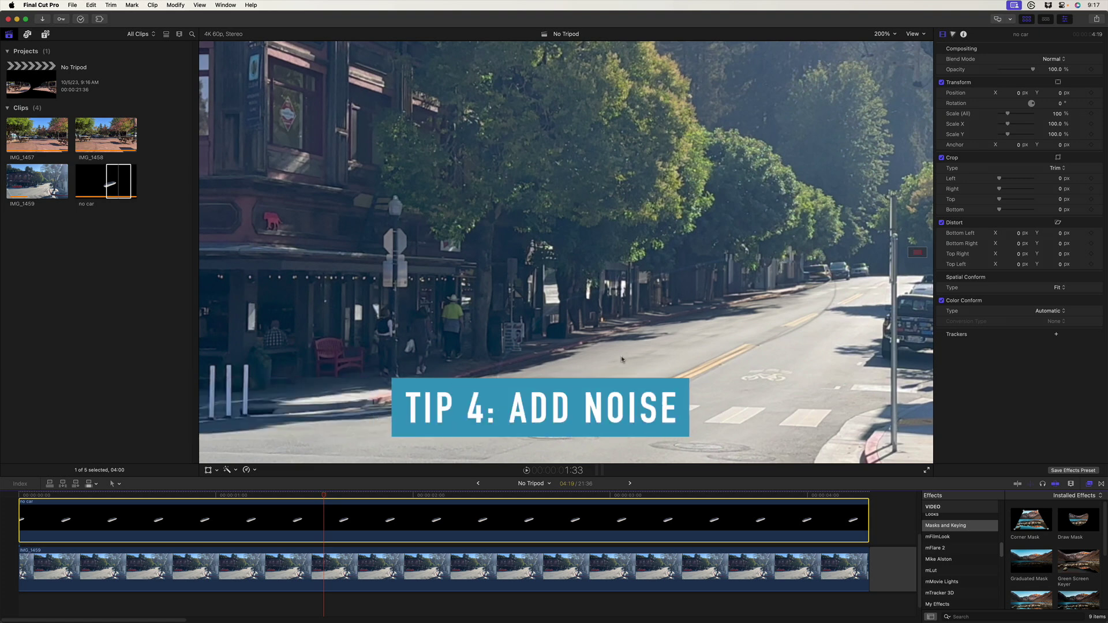
Step: Search the video effects for 'noise' and apply Add Noise to the no car still
scroll(969, 535, up, 10)
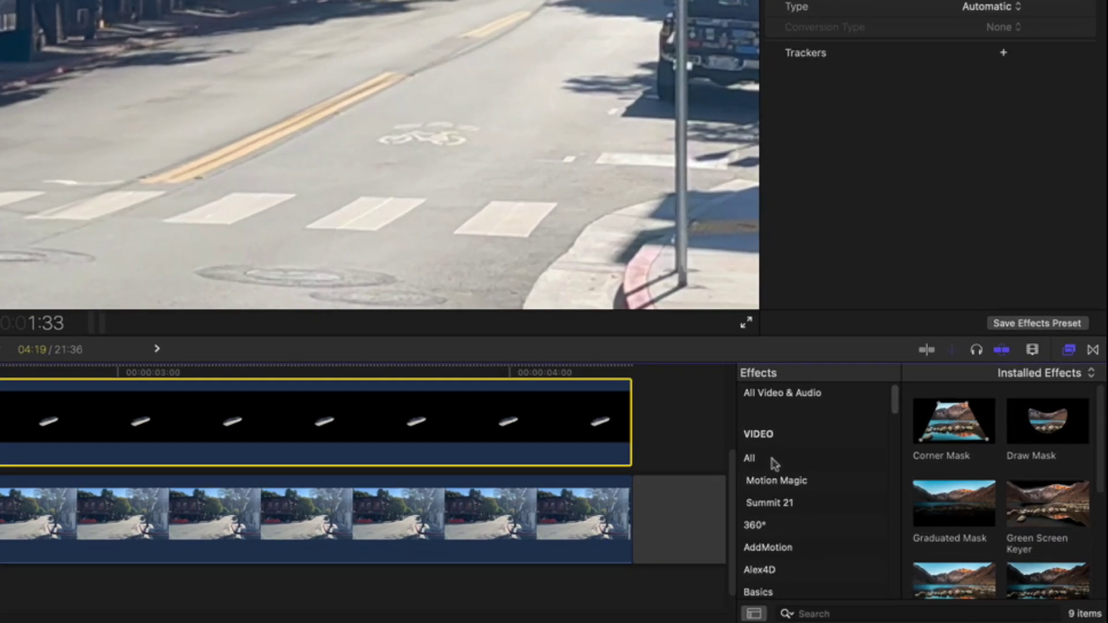
click(773, 459)
click(832, 612)
text(n)
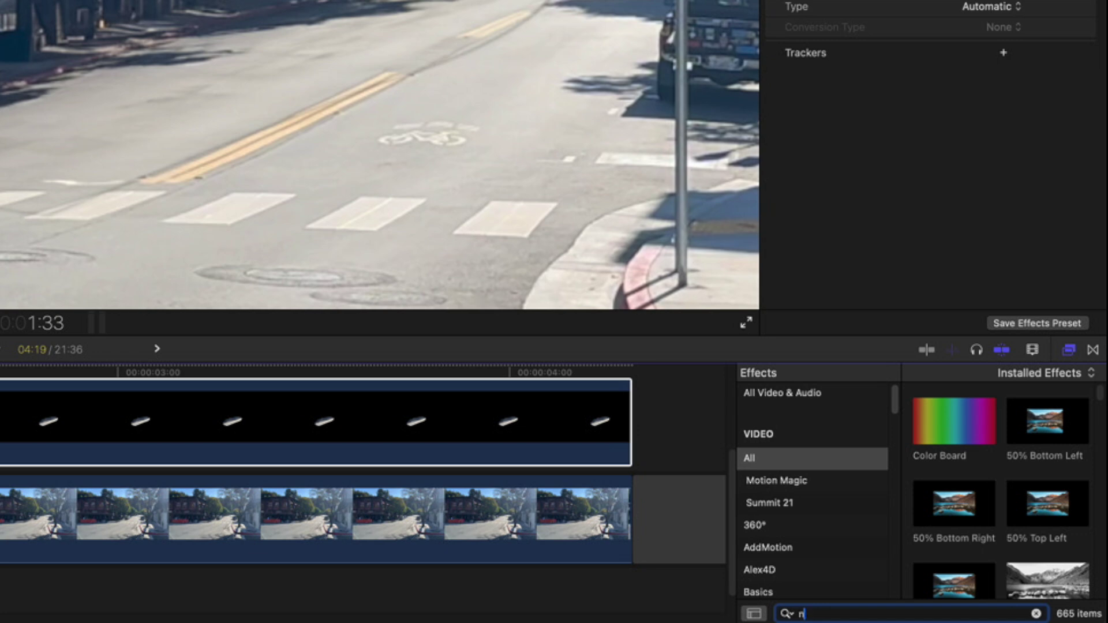
text(oise)
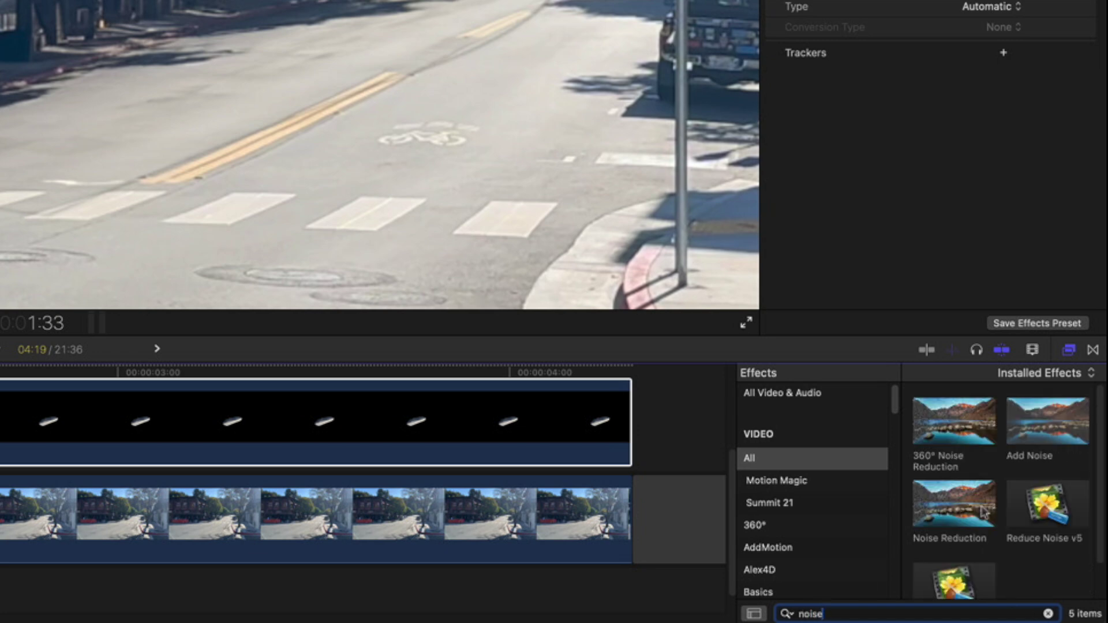
drag(1052, 424, 141, 425)
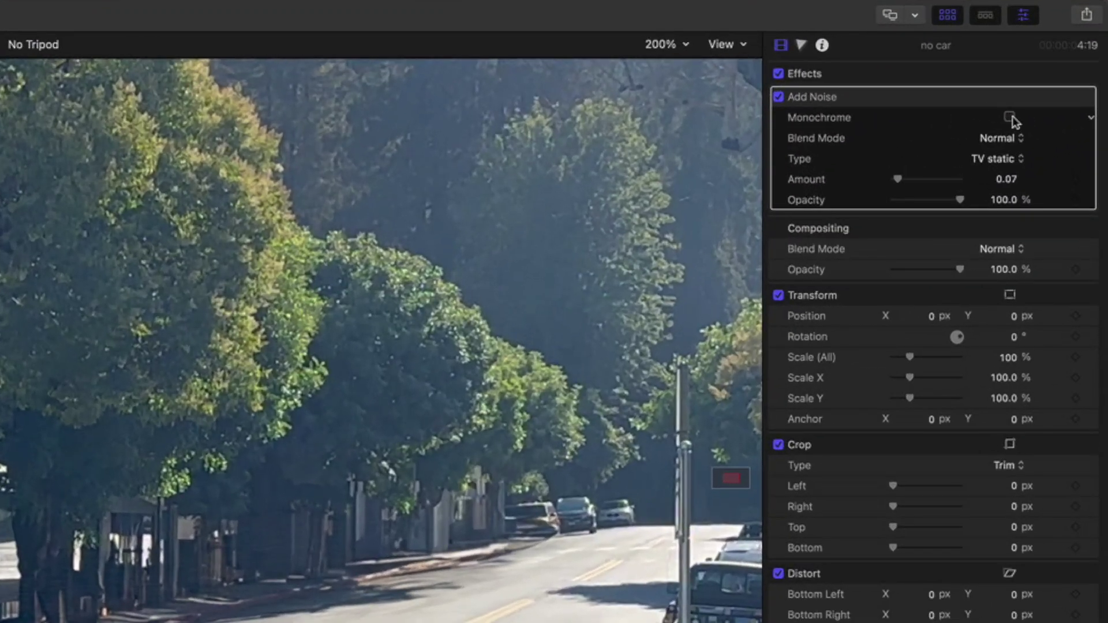
Step: Set the Add Noise type to White Noise (Uniform) and lower opacity to about 27%
click(1014, 161)
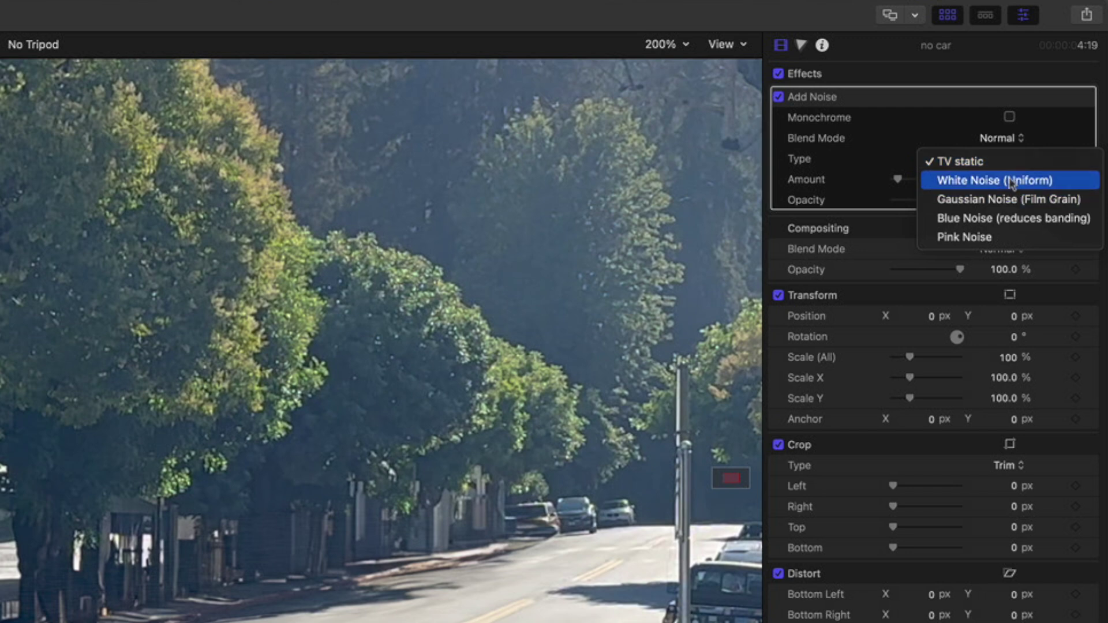
click(1012, 181)
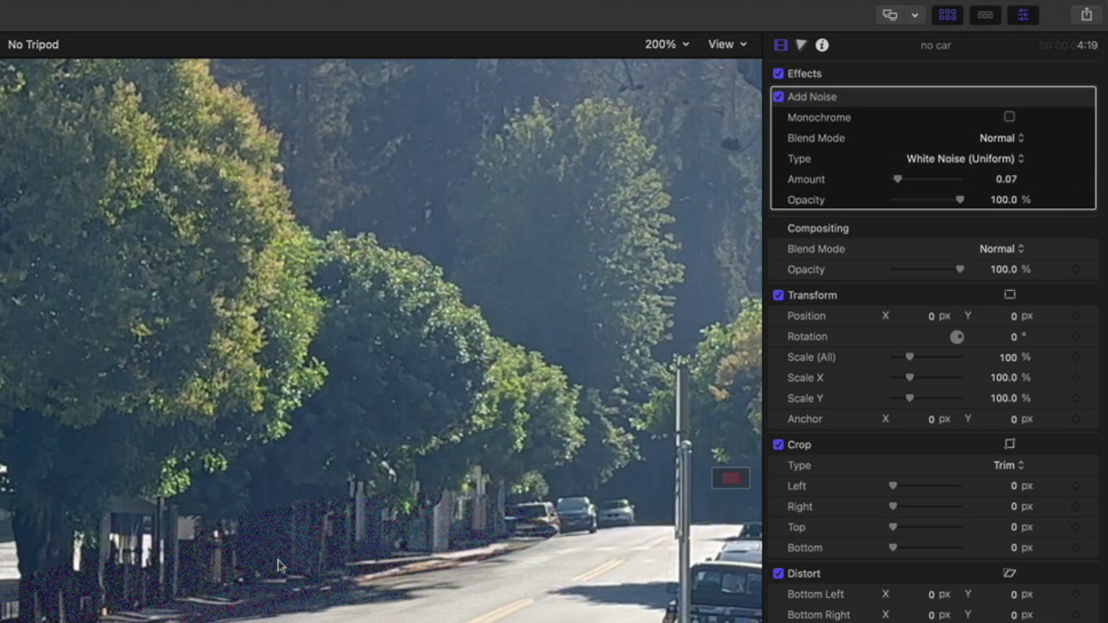
drag(960, 200, 913, 212)
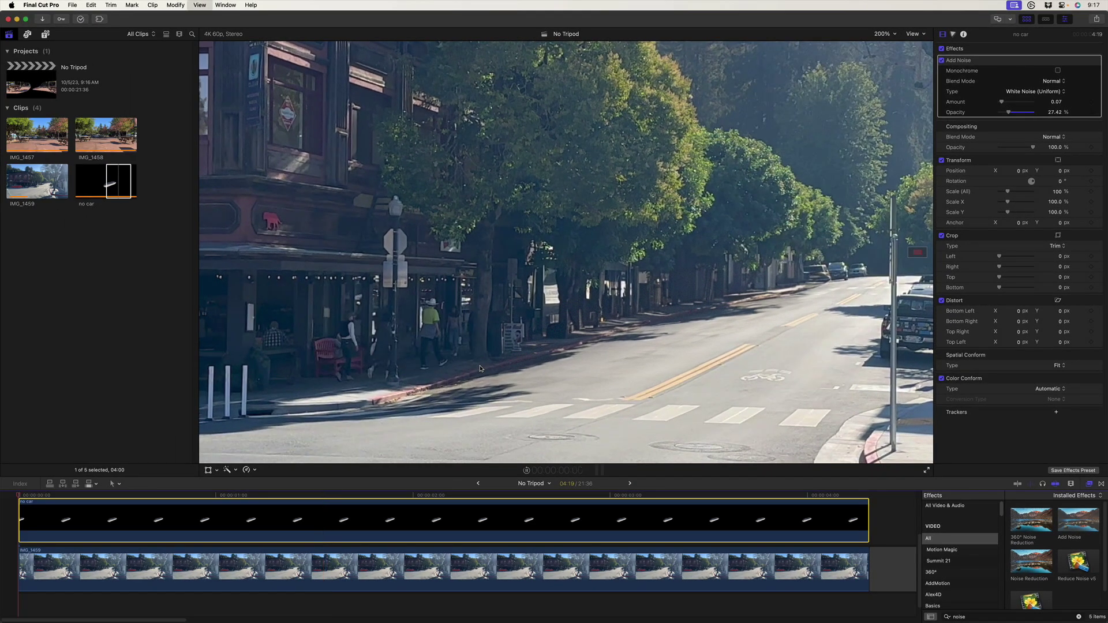
key(space)
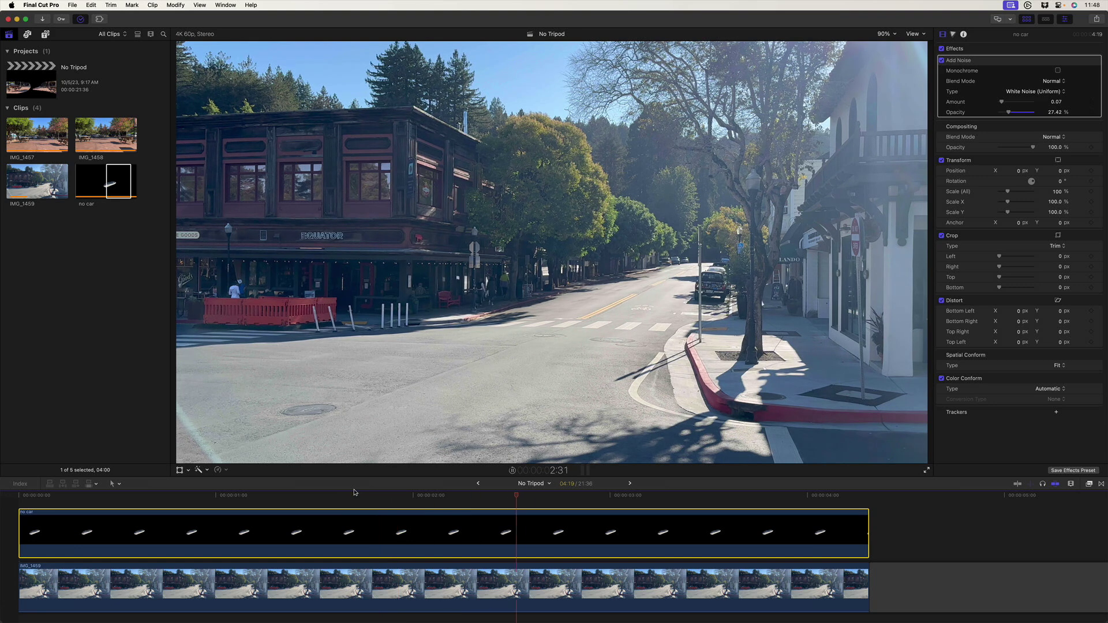
key(v)
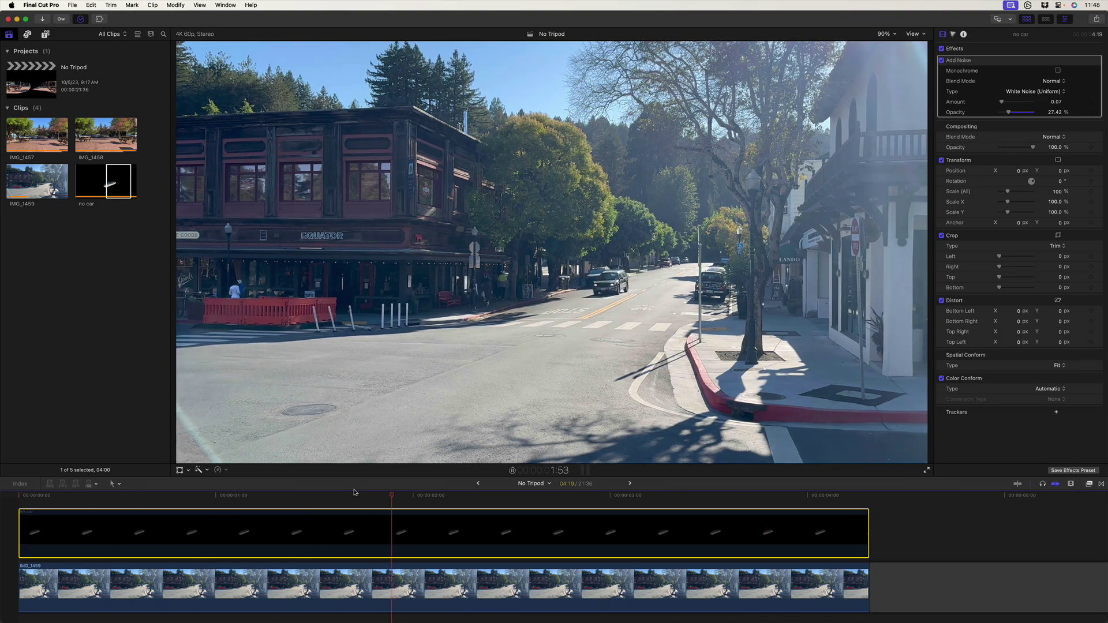
key(v)
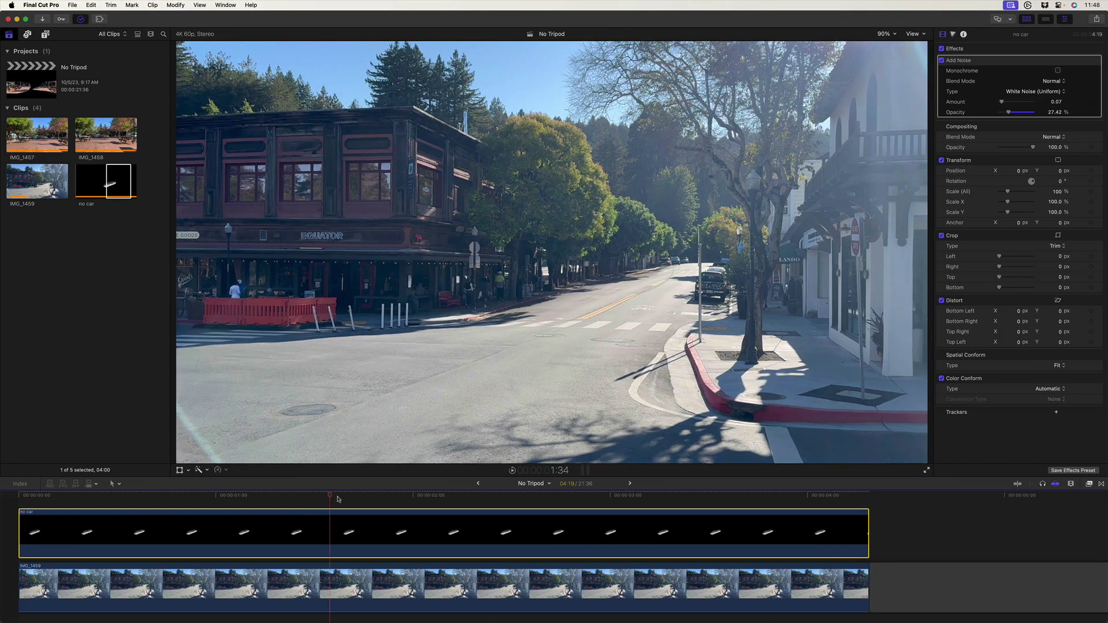
key(v)
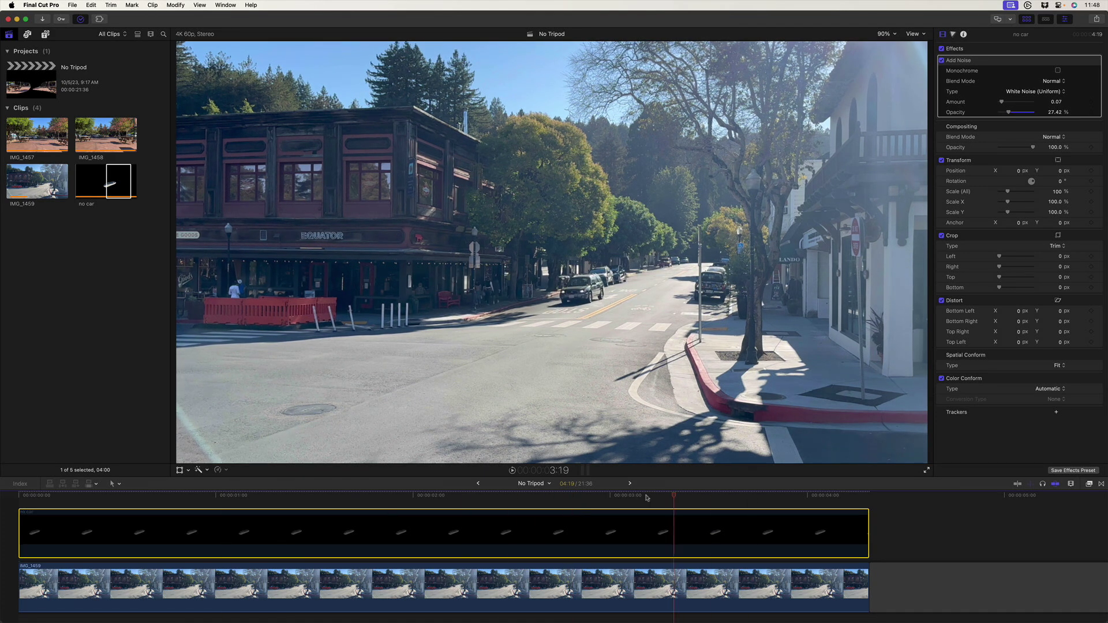
key(v)
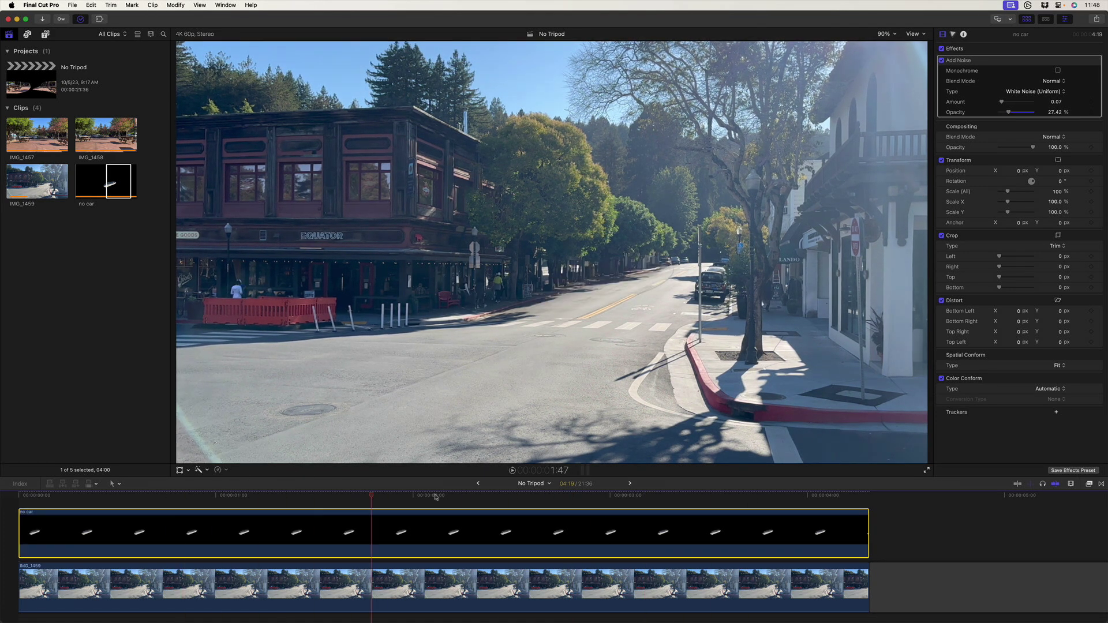
key(v)
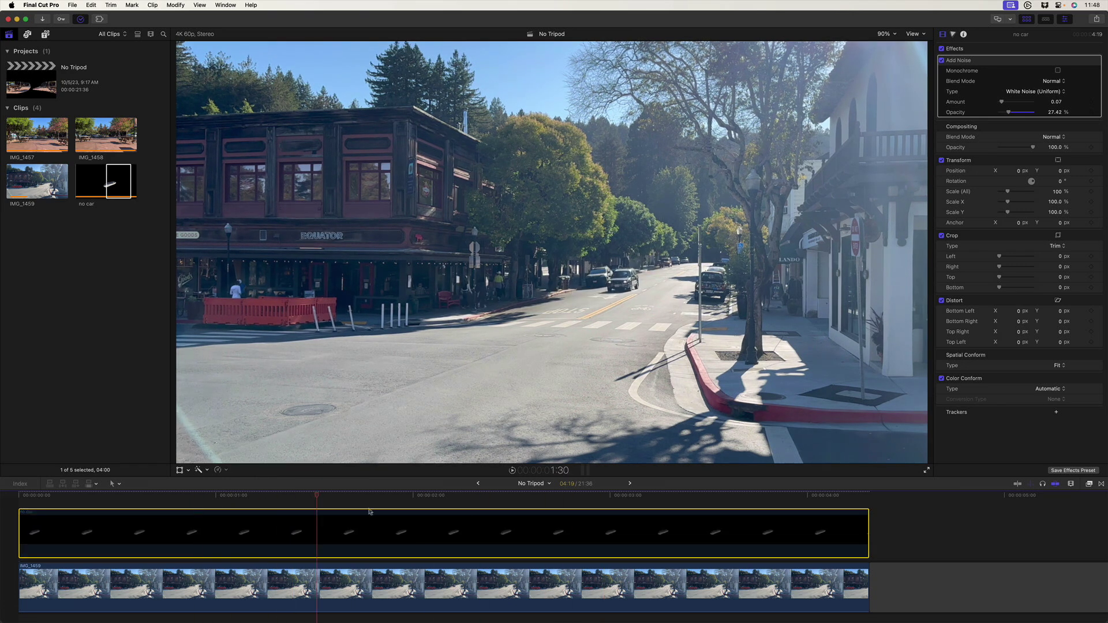
key(v)
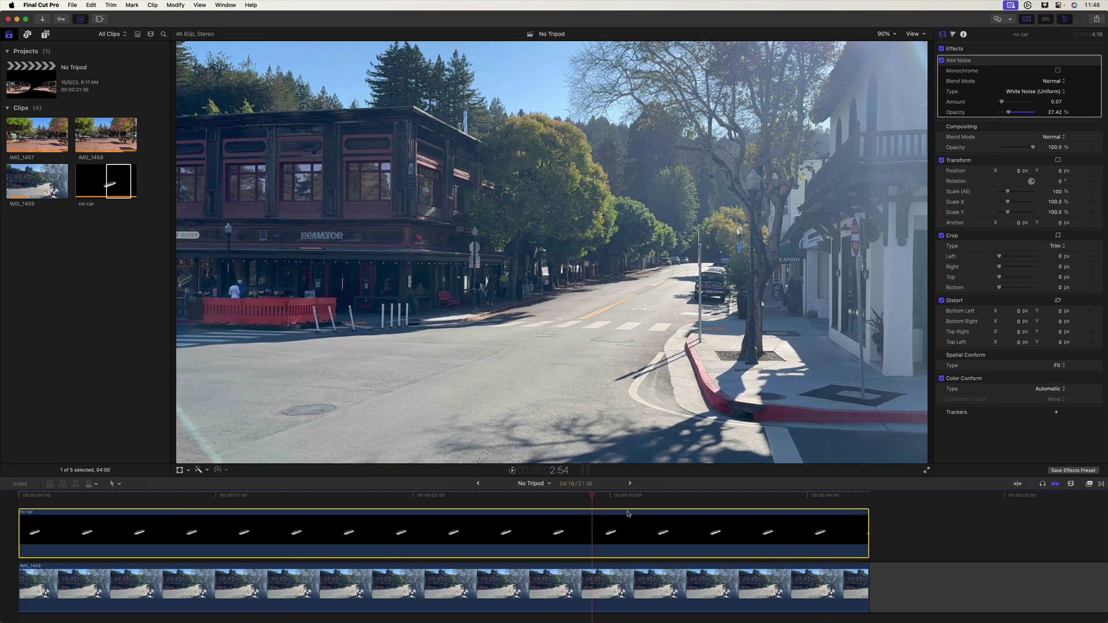
drag(272, 495, 533, 501)
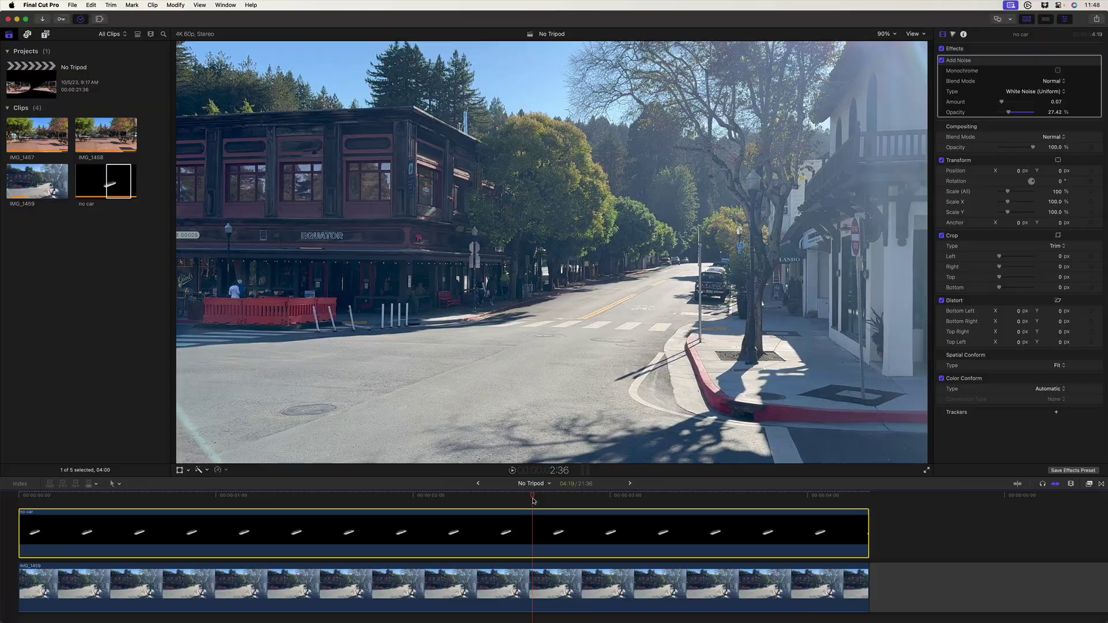